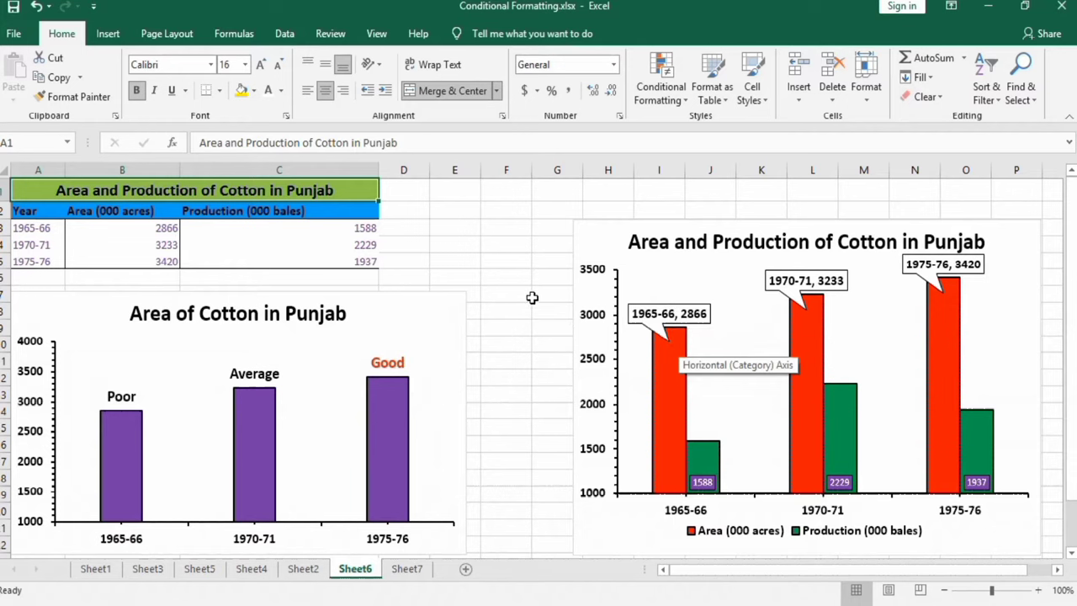
On Sheet7, insert a clustered column chart from the Year and Area (000 acres) columns, including their headers.
left_click(408, 569)
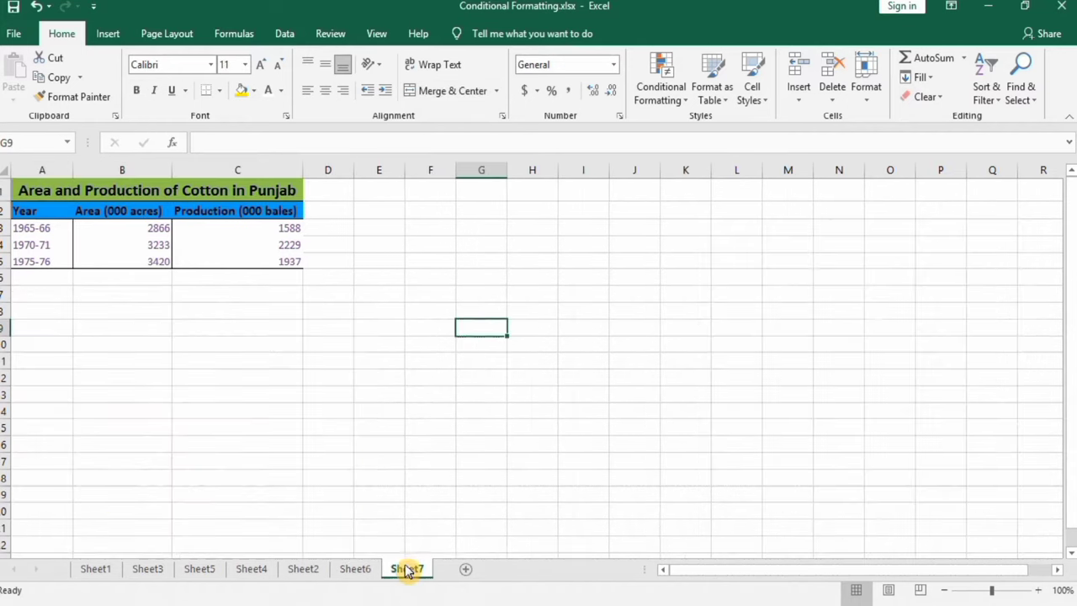
left_click(150, 261)
left_click_drag(150, 262, 39, 215)
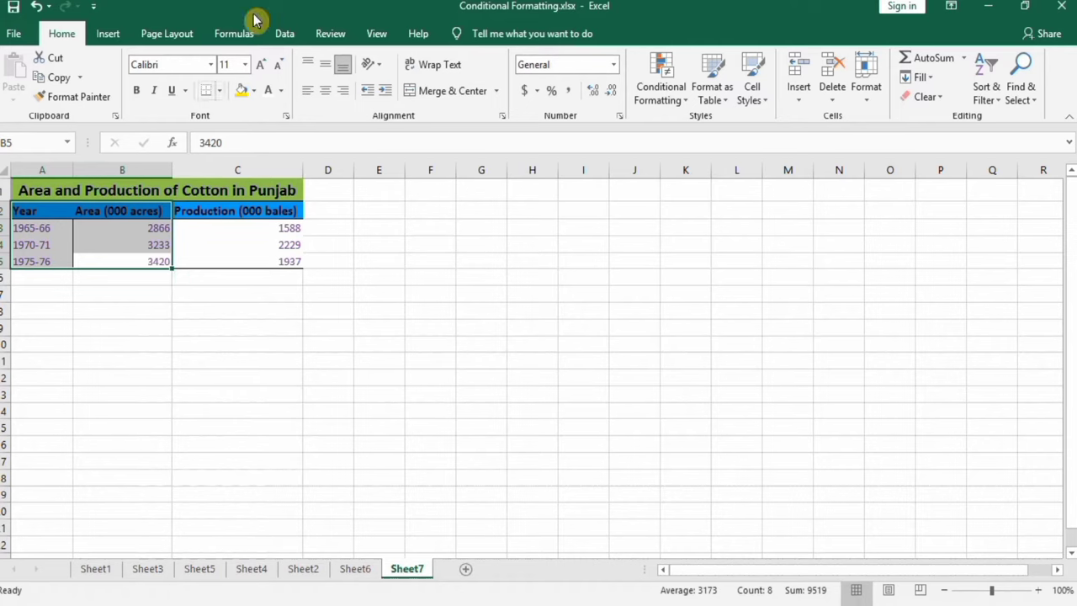
left_click(112, 34)
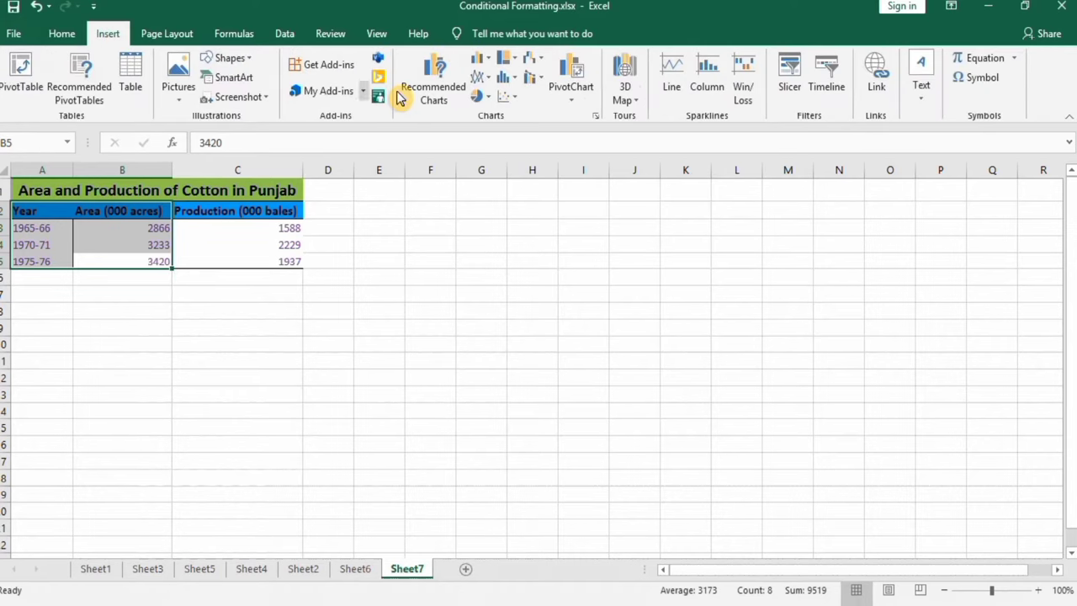
left_click(491, 64)
left_click(488, 103)
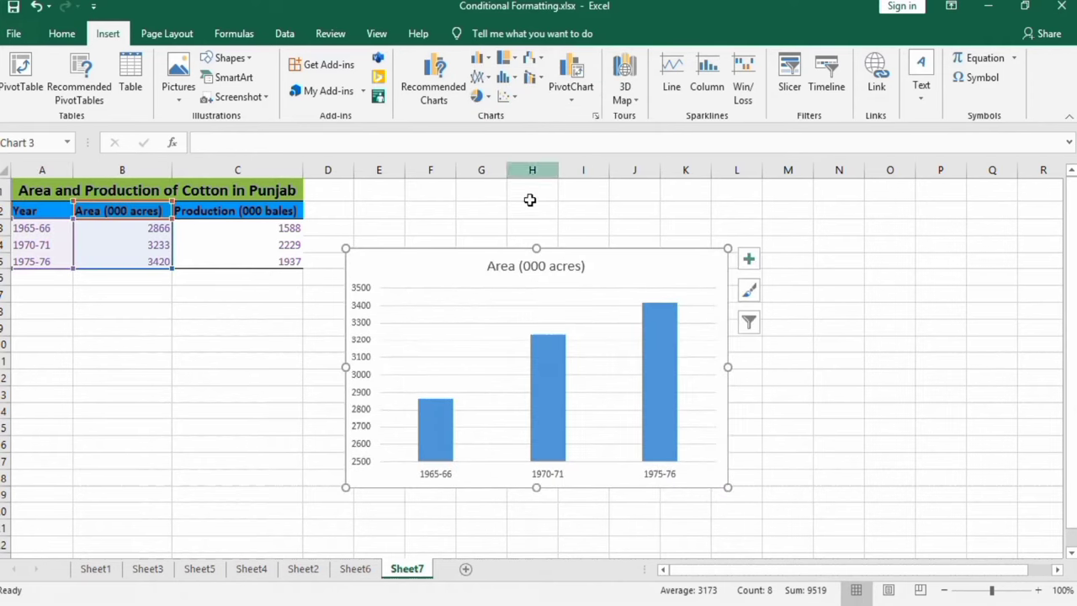
Enlarge the chart upward and to column M's right edge, and add data labels to its columns.
left_click_drag(536, 247, 535, 222)
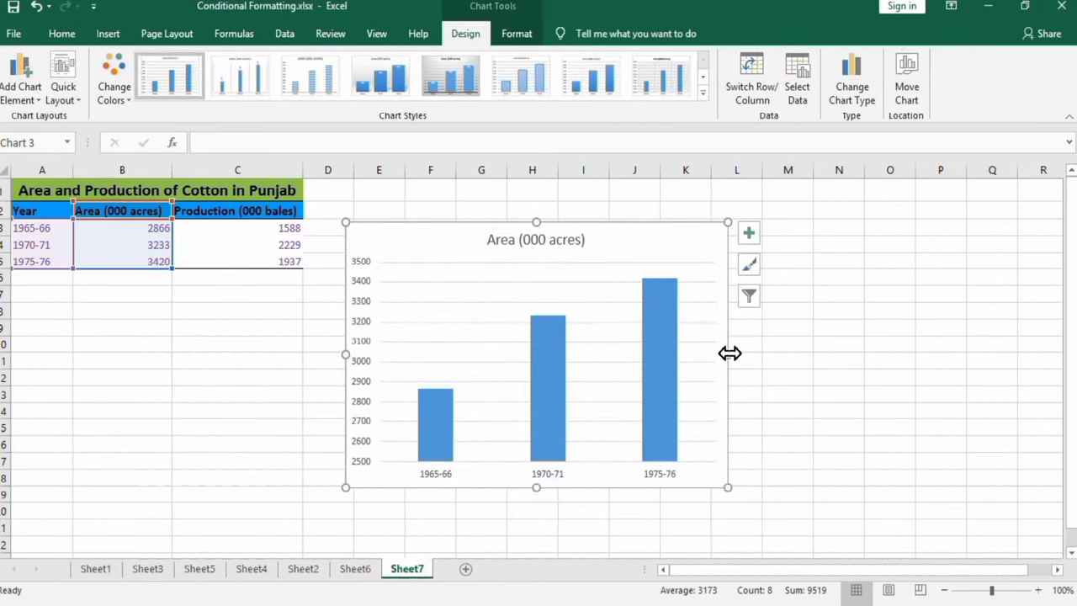
left_click_drag(728, 351, 812, 346)
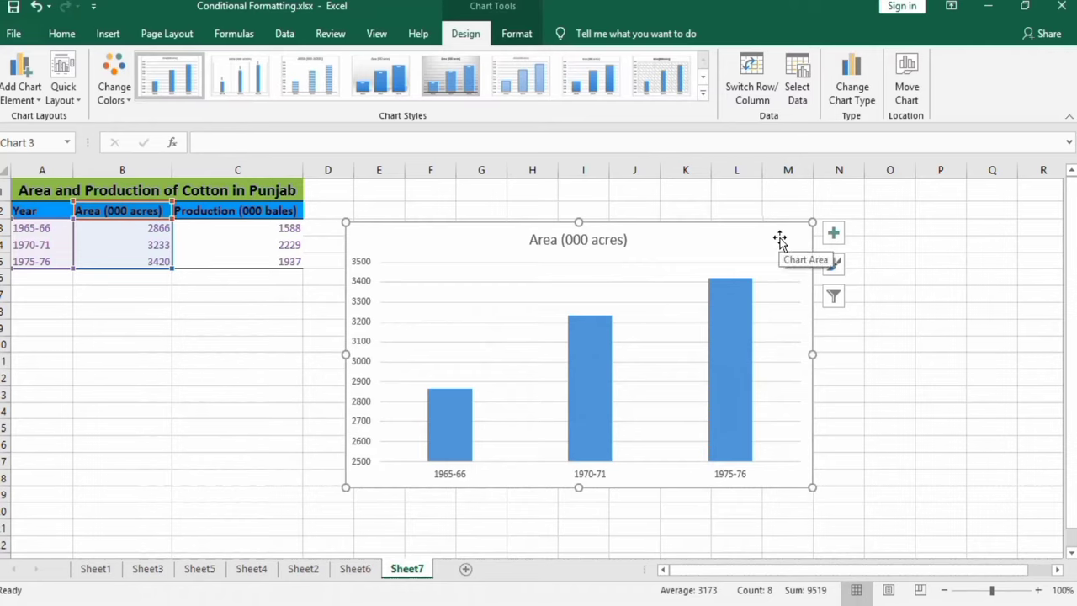
left_click(833, 232)
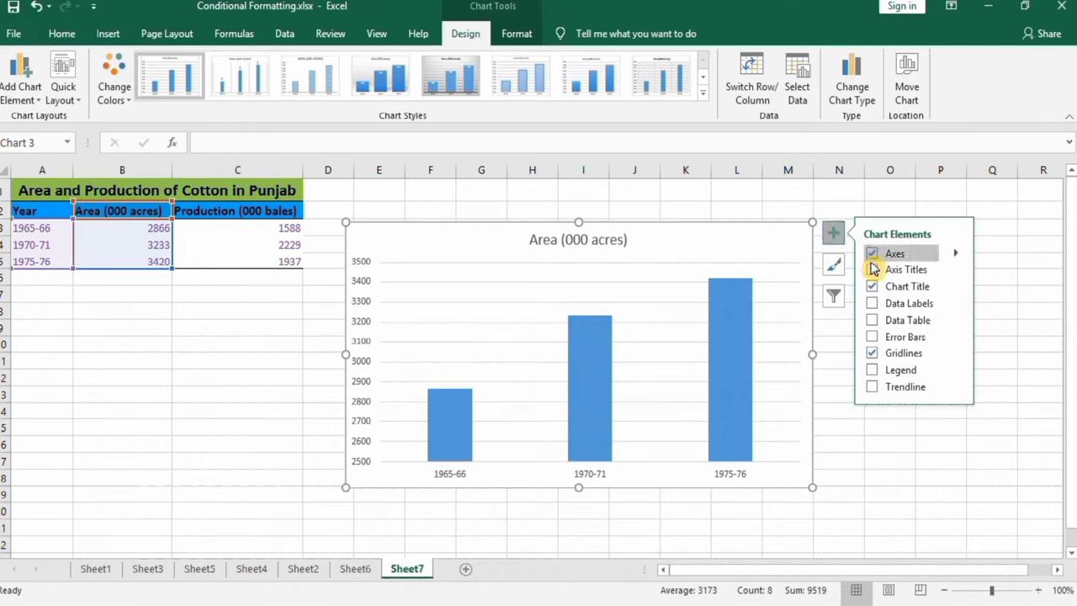
left_click(871, 304)
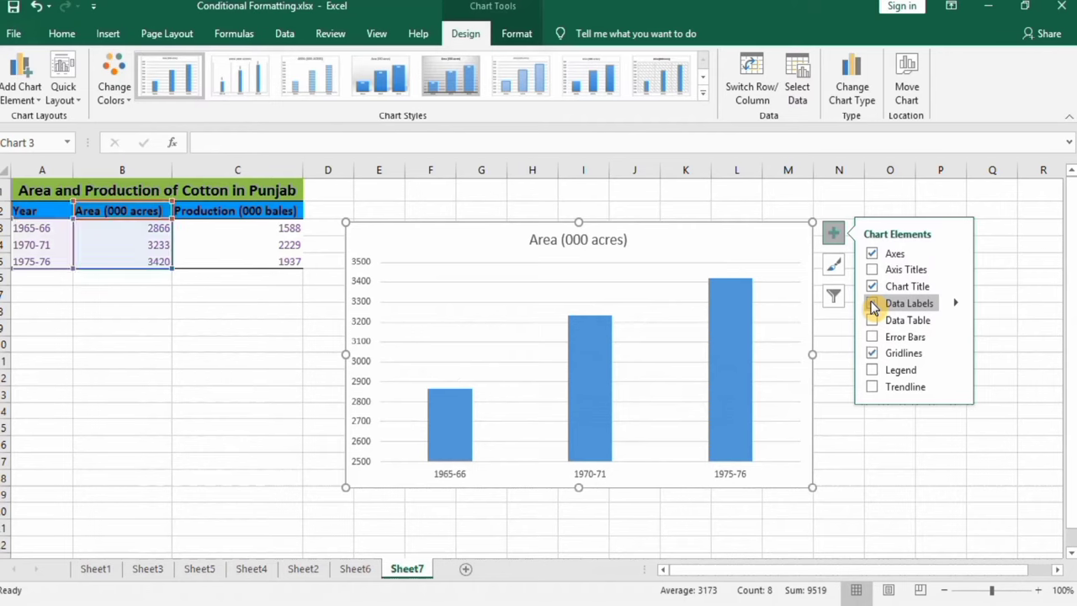
left_click(839, 409)
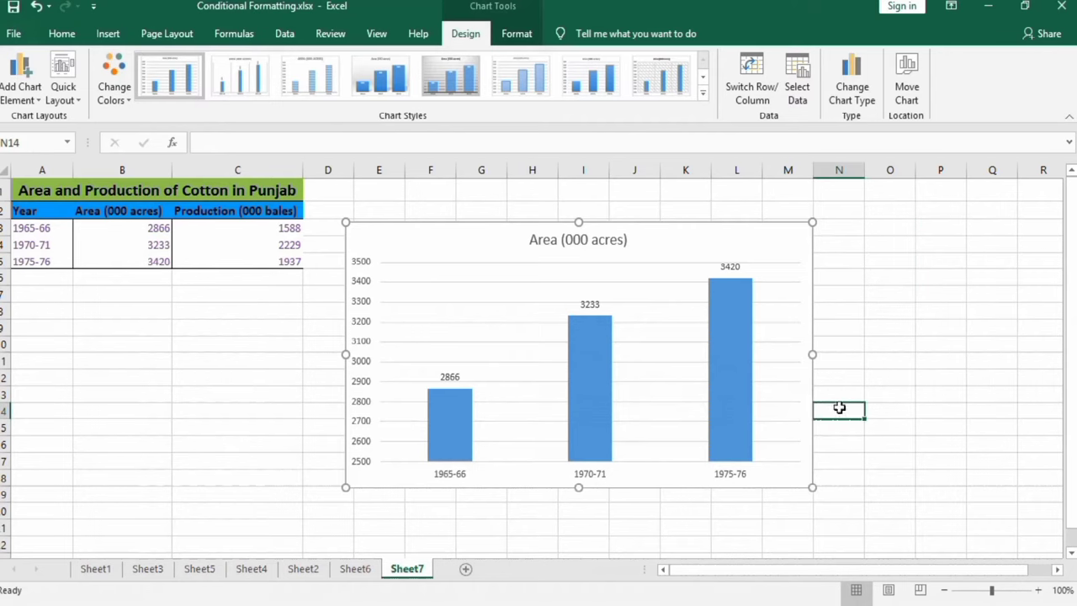
Format all of the Area series' data labels in red, bold, size 12 text.
left_click(733, 265)
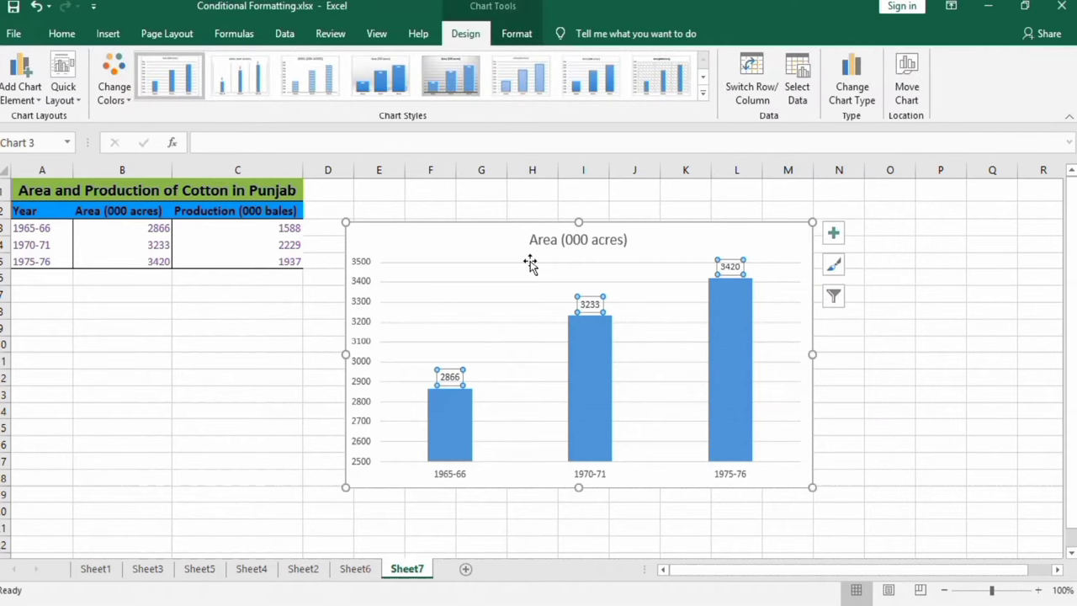
left_click(63, 33)
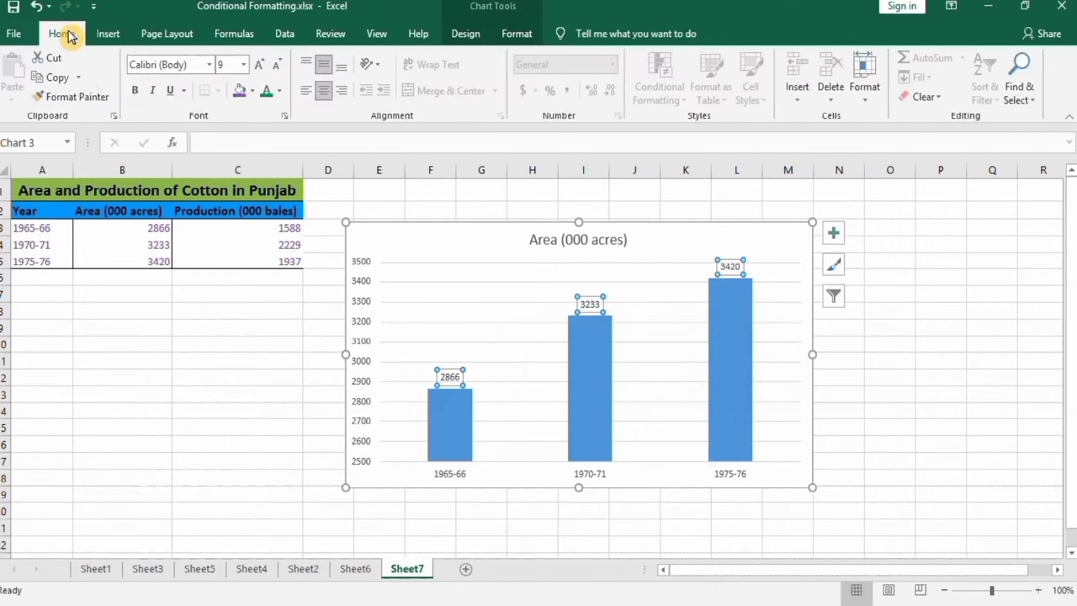
left_click(282, 90)
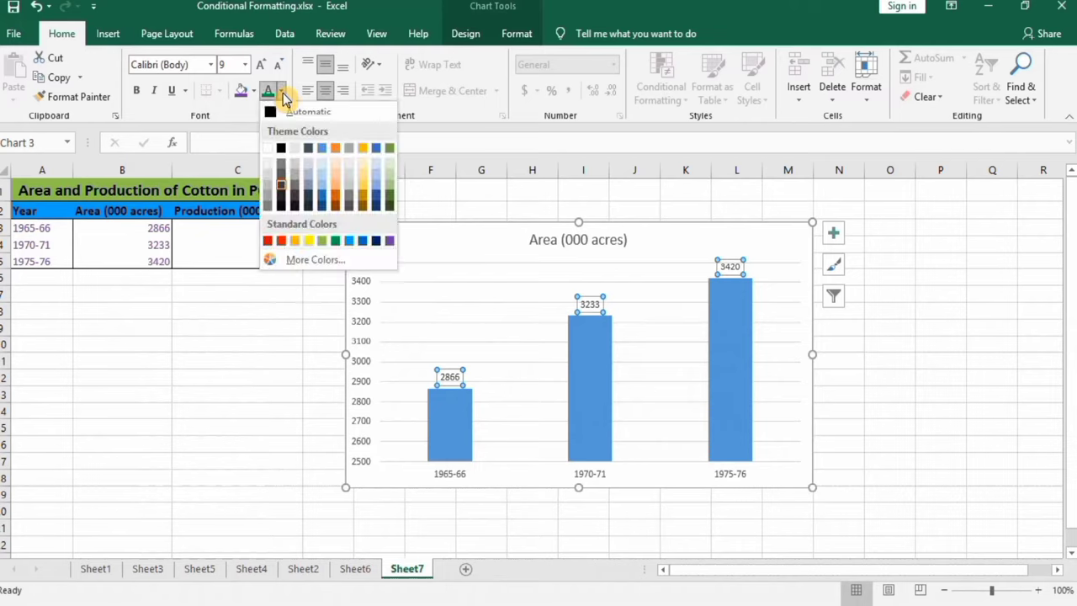
left_click(281, 240)
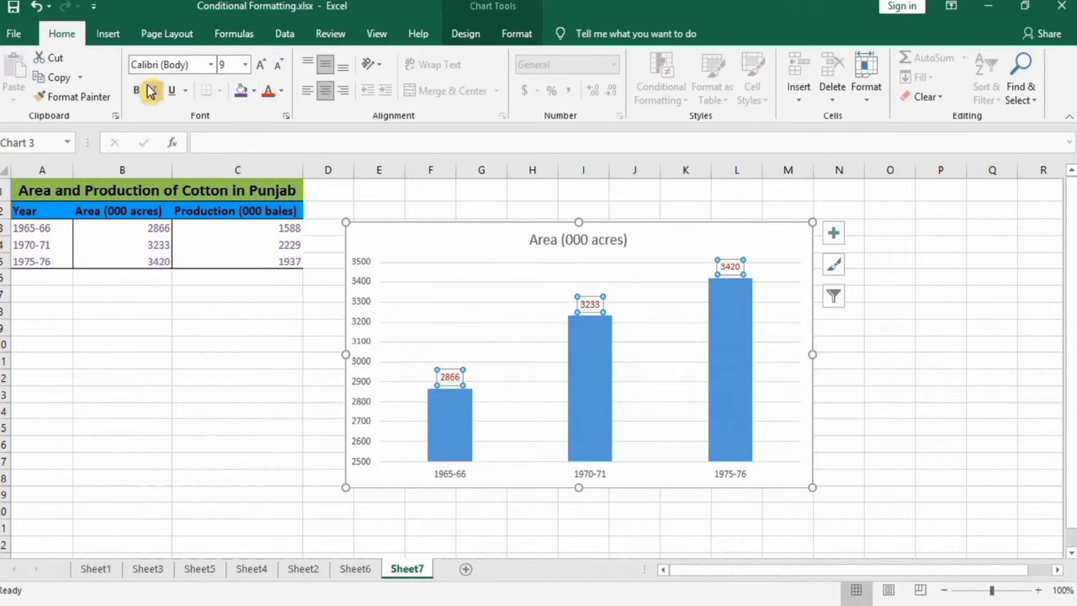
left_click(244, 65)
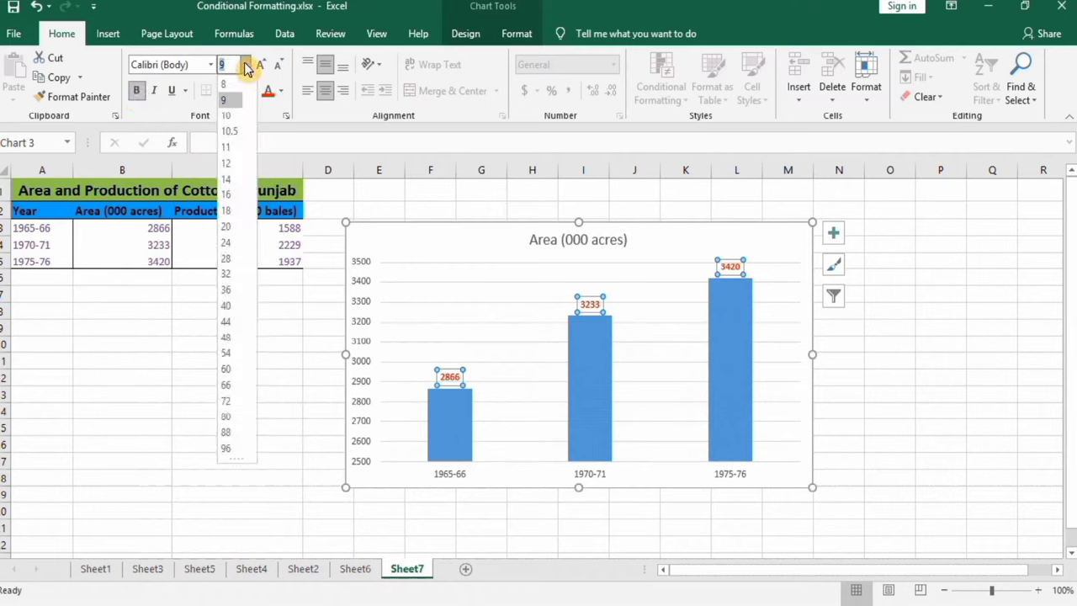
left_click(228, 165)
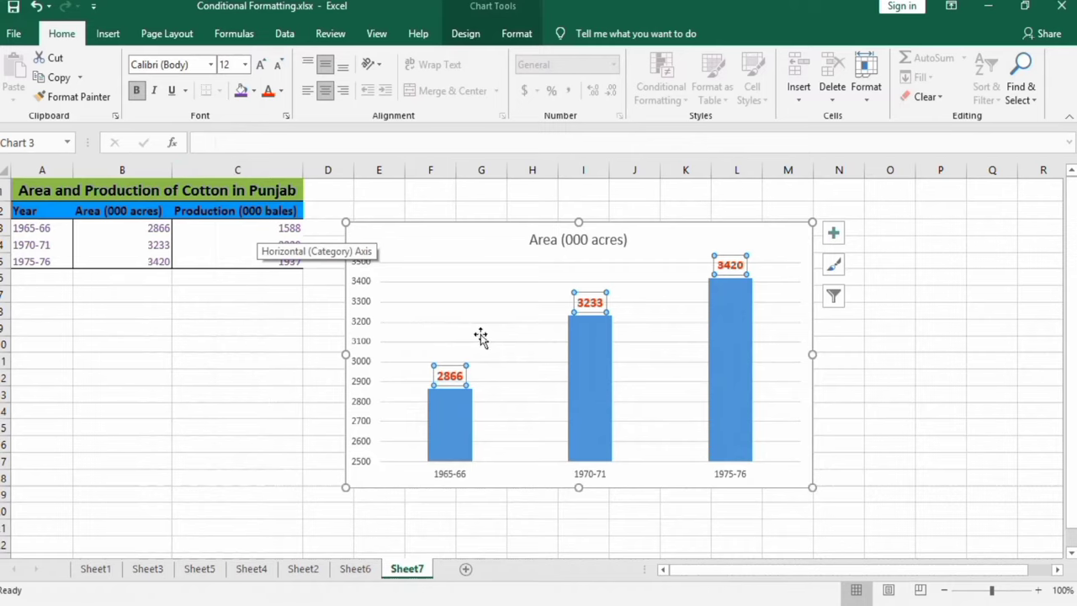
left_click(277, 361)
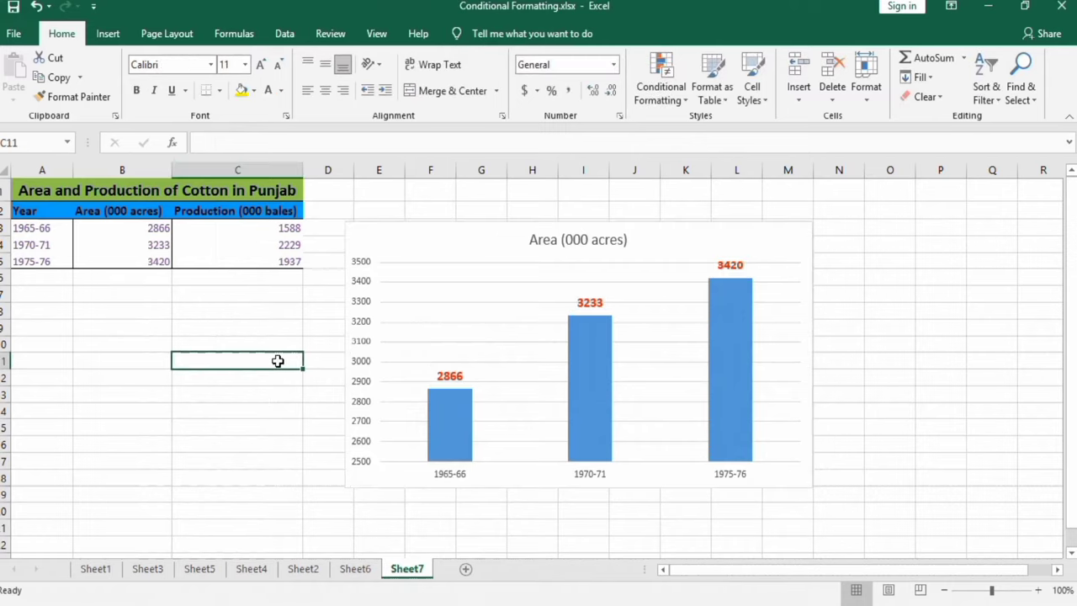
Set the font color of only the 1970-71 data label to Automatic black.
left_click(595, 305)
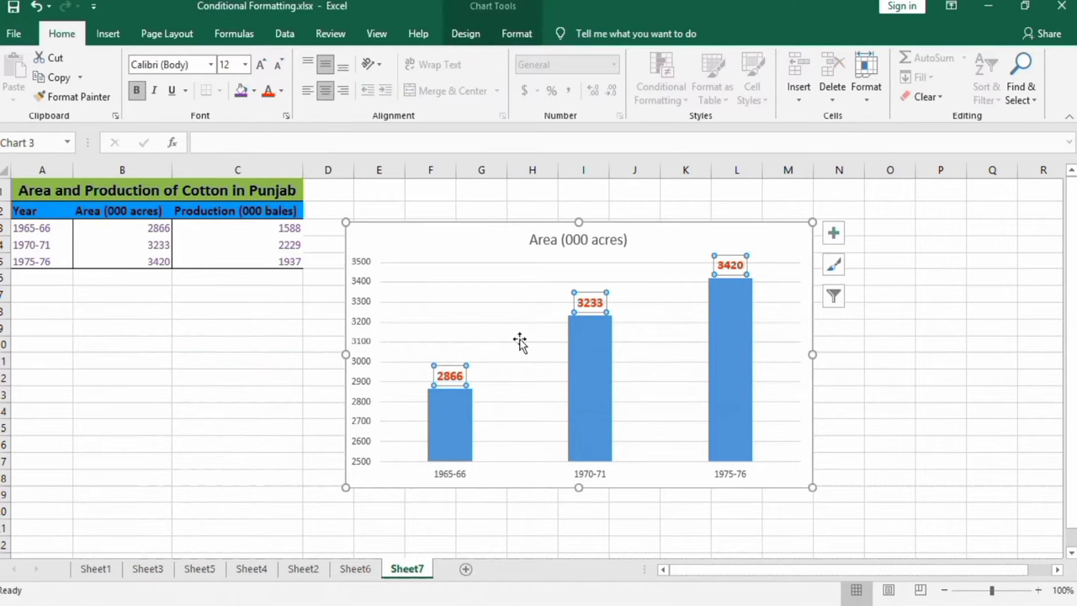
left_click(593, 305)
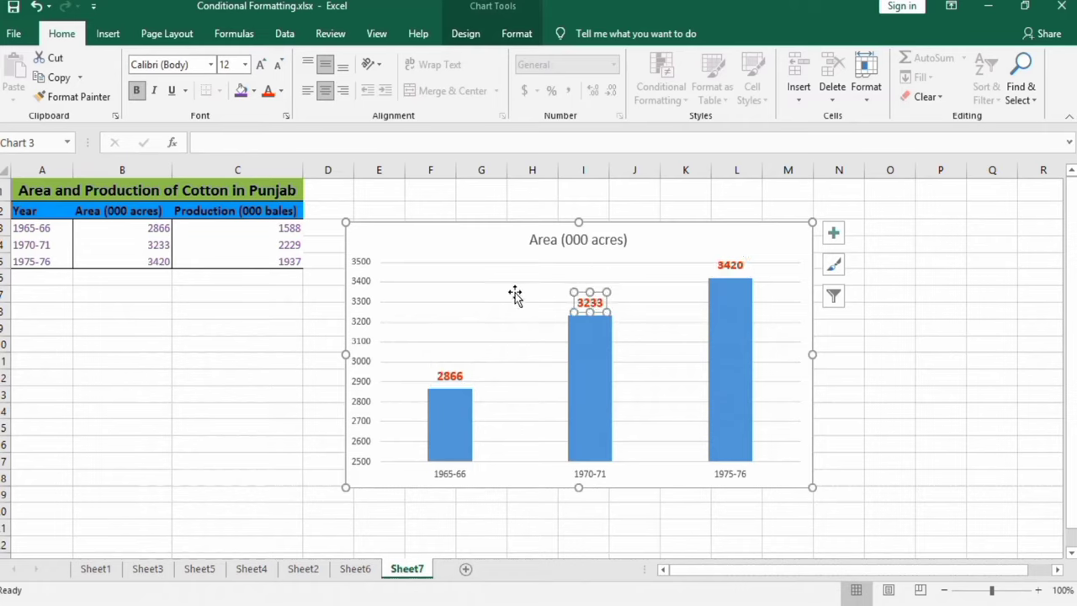
left_click(281, 91)
left_click(271, 112)
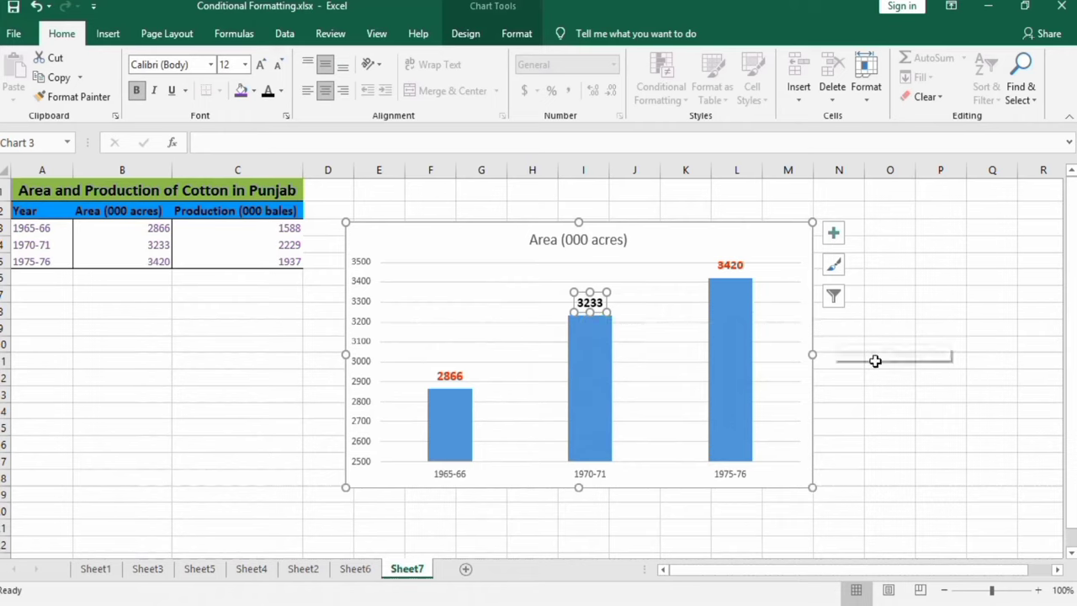
left_click(875, 360)
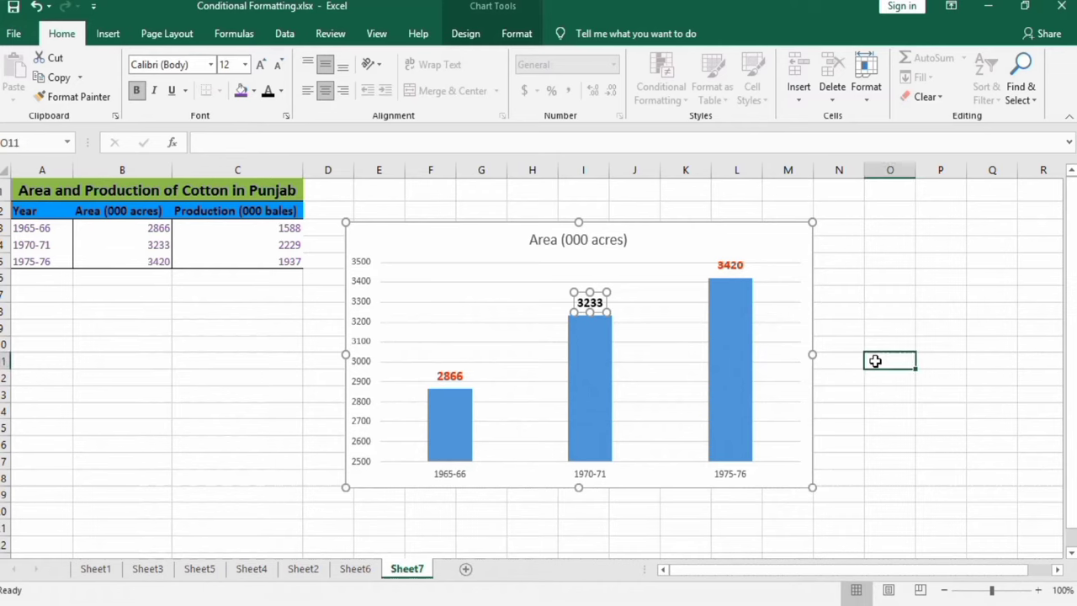
Extend the chart's data range to include the Production (000 bales) column and delete that series' data labels.
left_click(725, 235)
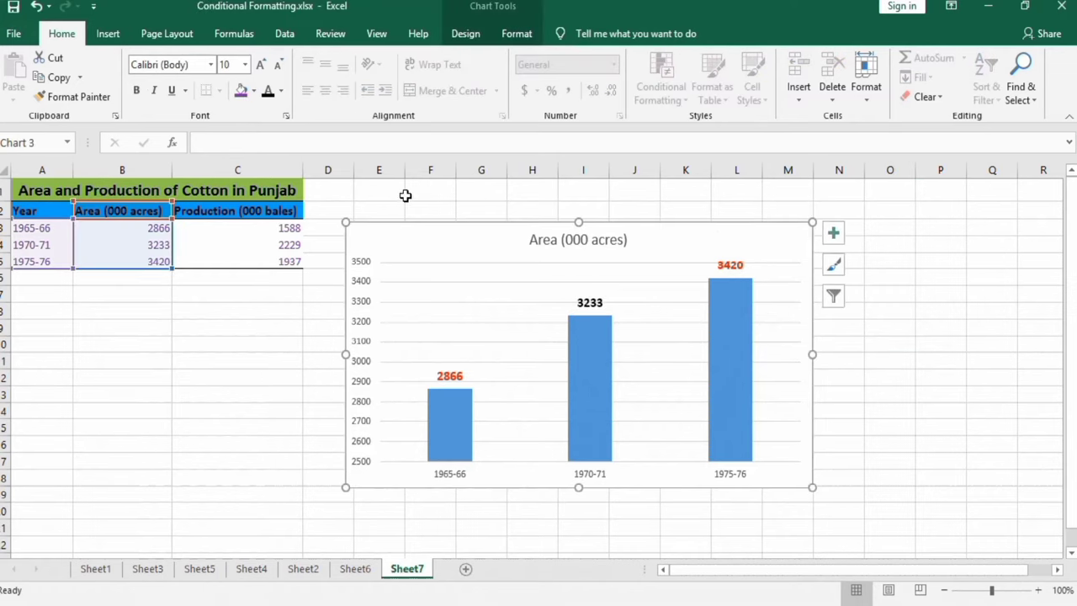
left_click_drag(173, 218, 170, 216)
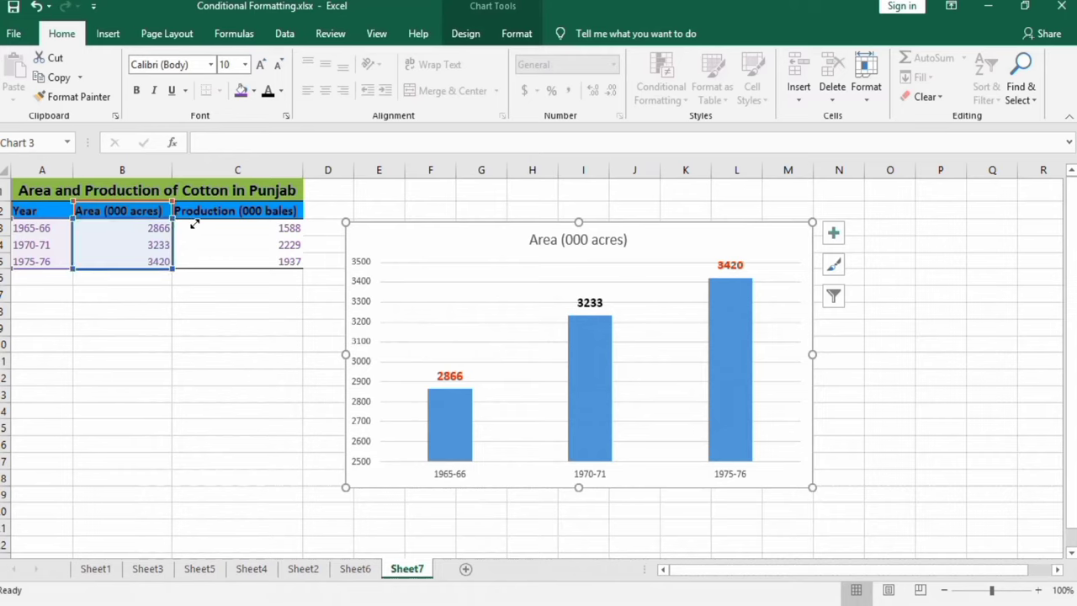
left_click_drag(234, 225, 286, 228)
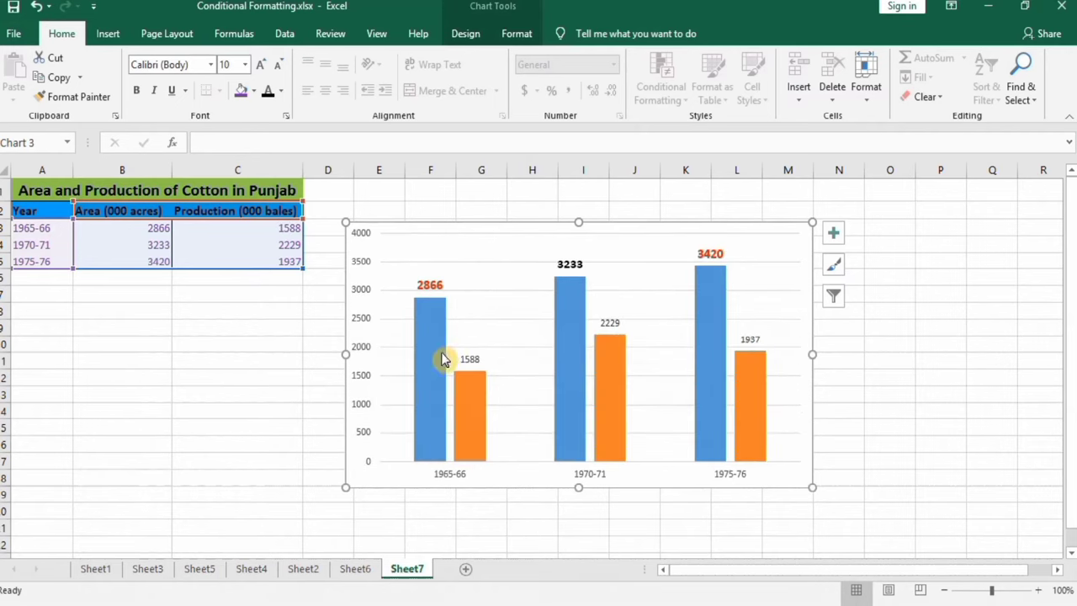
left_click(466, 359)
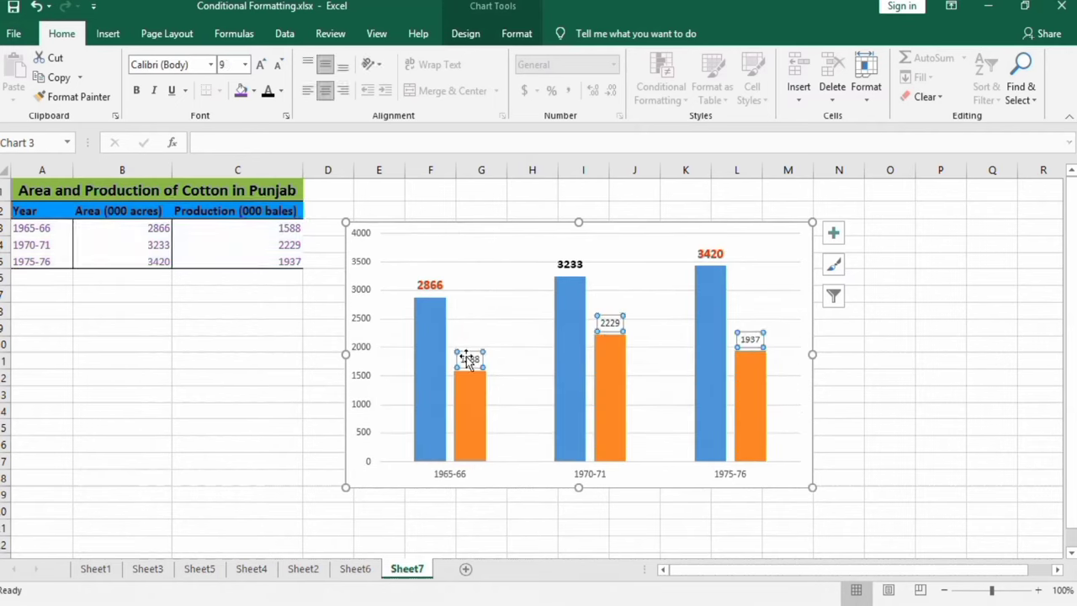
key("Delete")
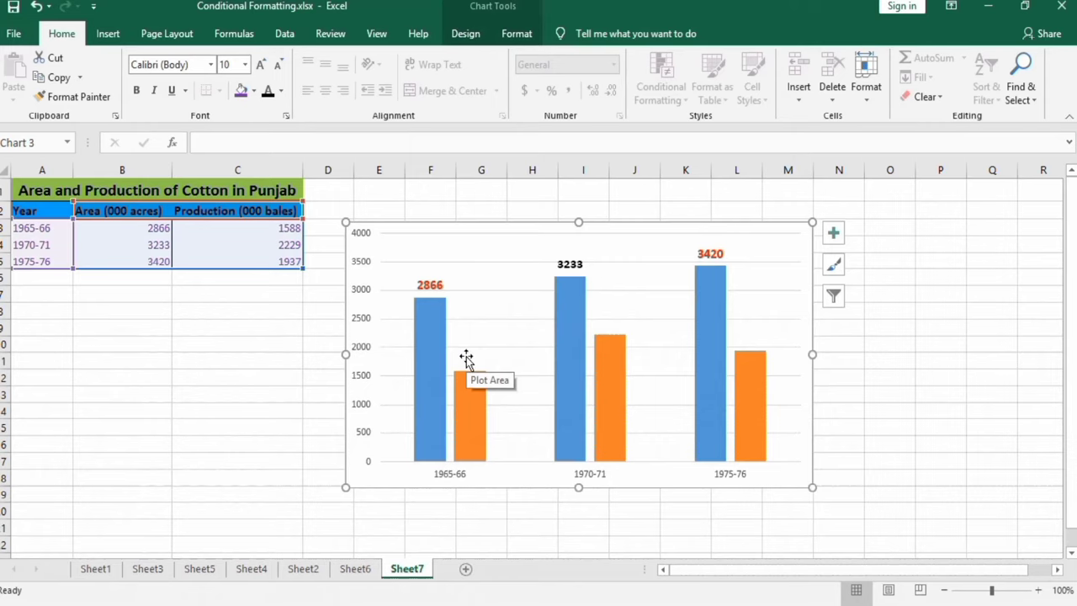
Add data labels to the Production (000 bales) series only.
left_click(473, 398)
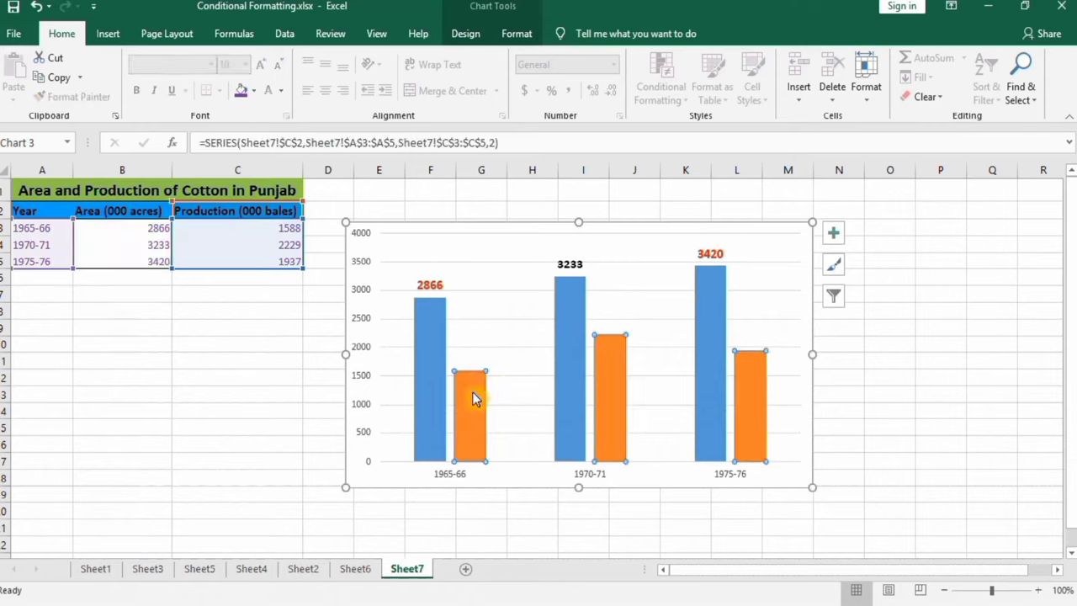
left_click(832, 235)
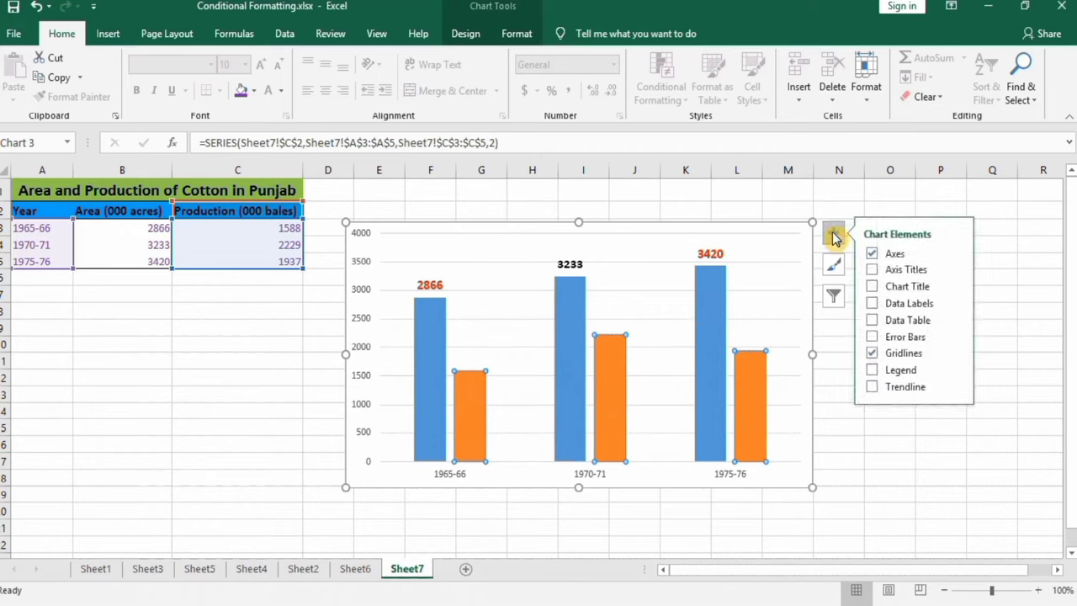
left_click(872, 287)
left_click(872, 287)
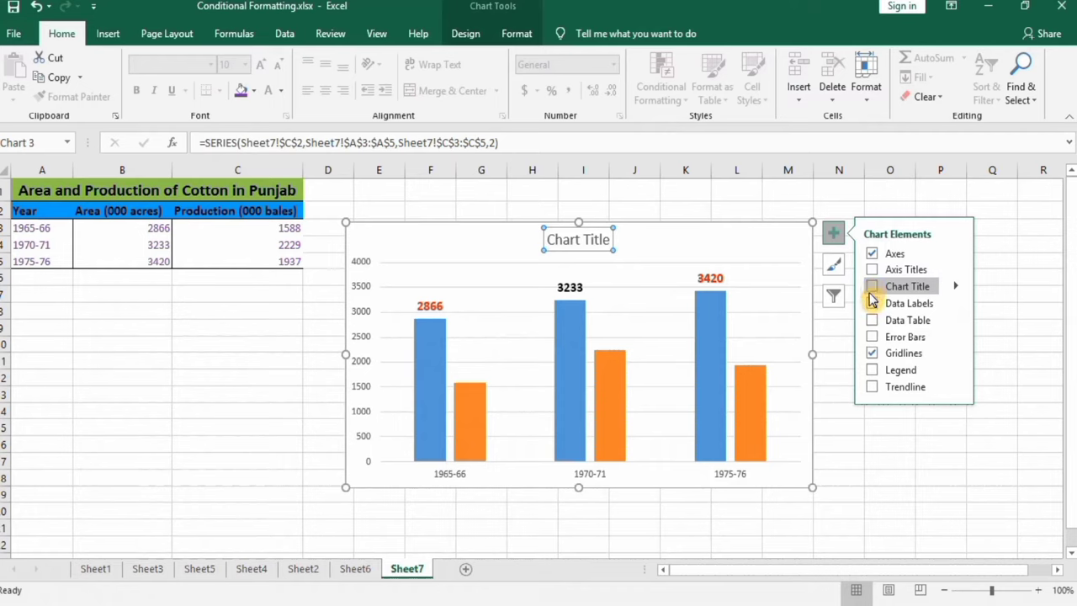
left_click(871, 304)
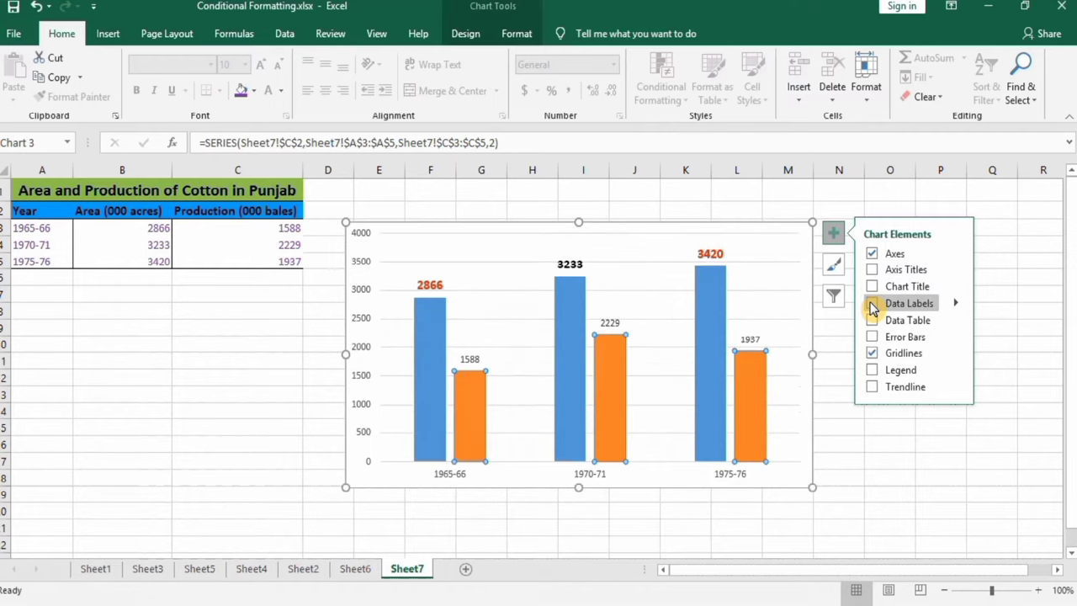
left_click(872, 304)
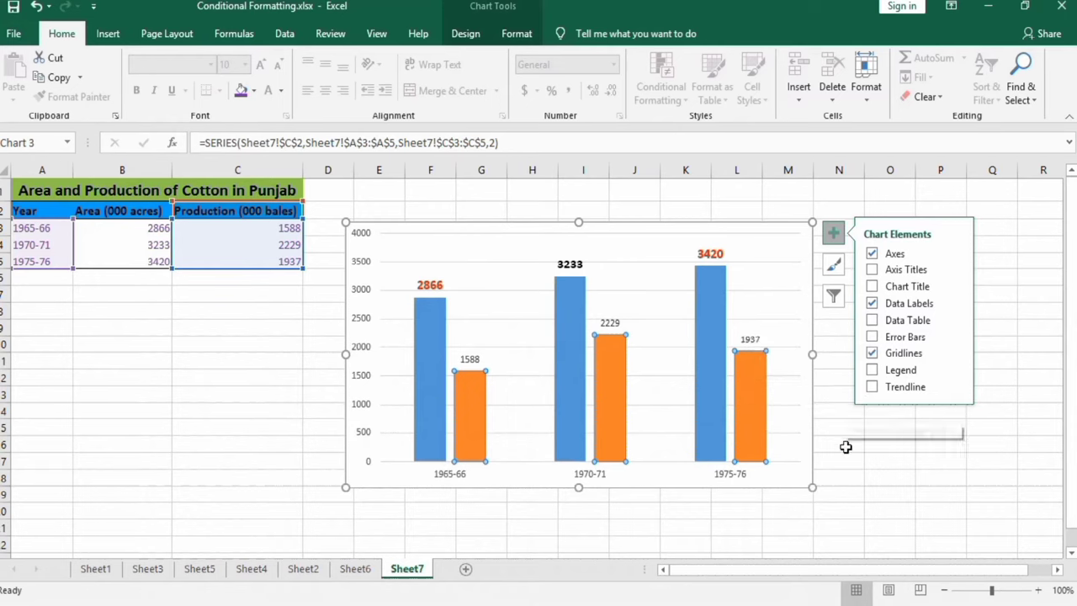
left_click(849, 489)
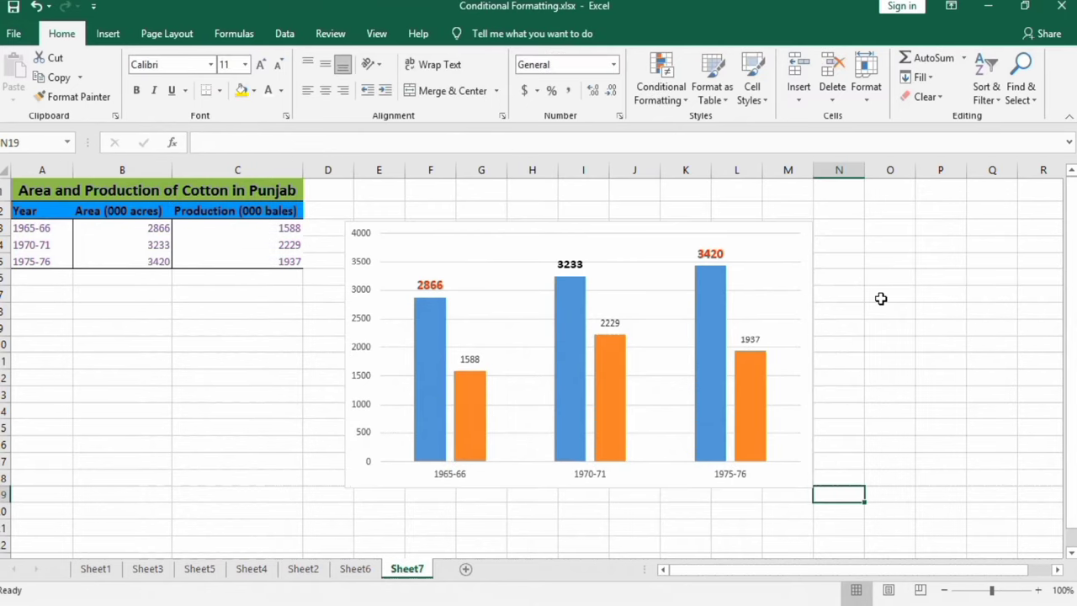
Delete the Production (000 bales) series' data labels and label that series with Data Callout labels instead.
left_click(750, 340)
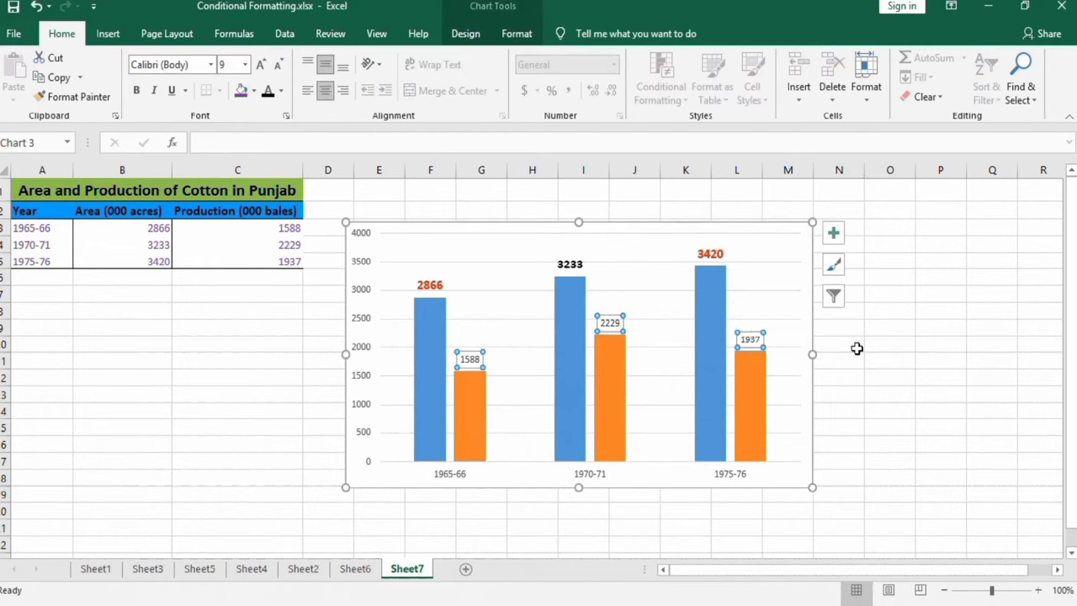
key("Delete")
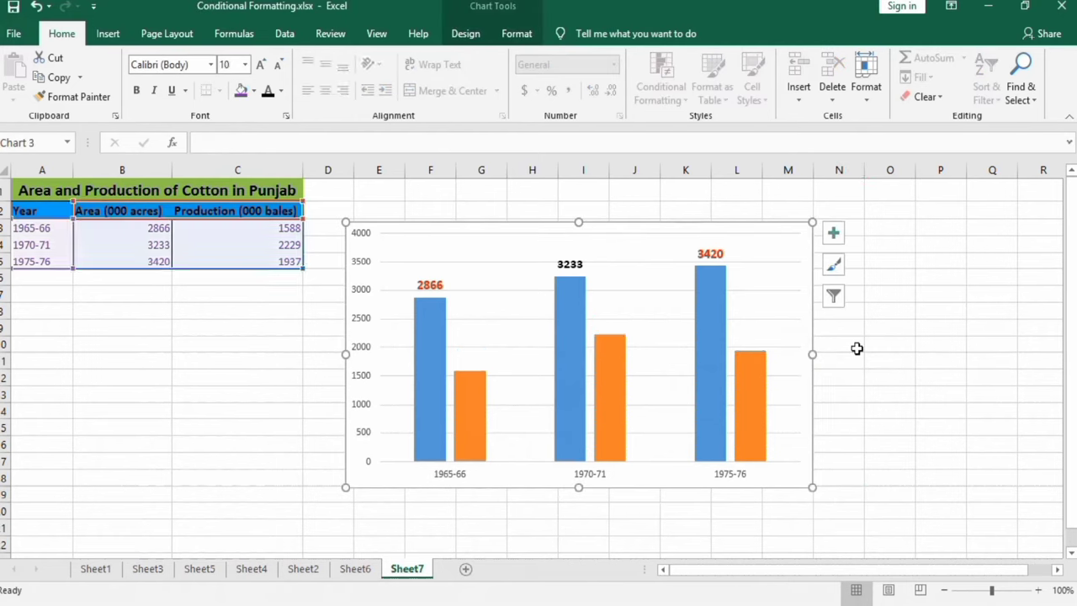
left_click(754, 379)
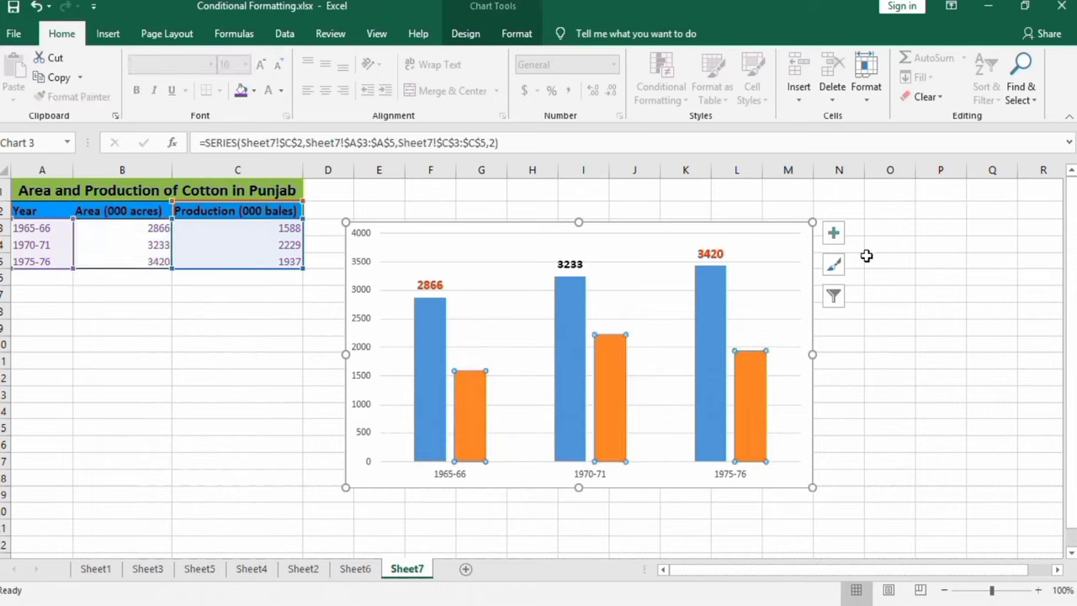
left_click(833, 234)
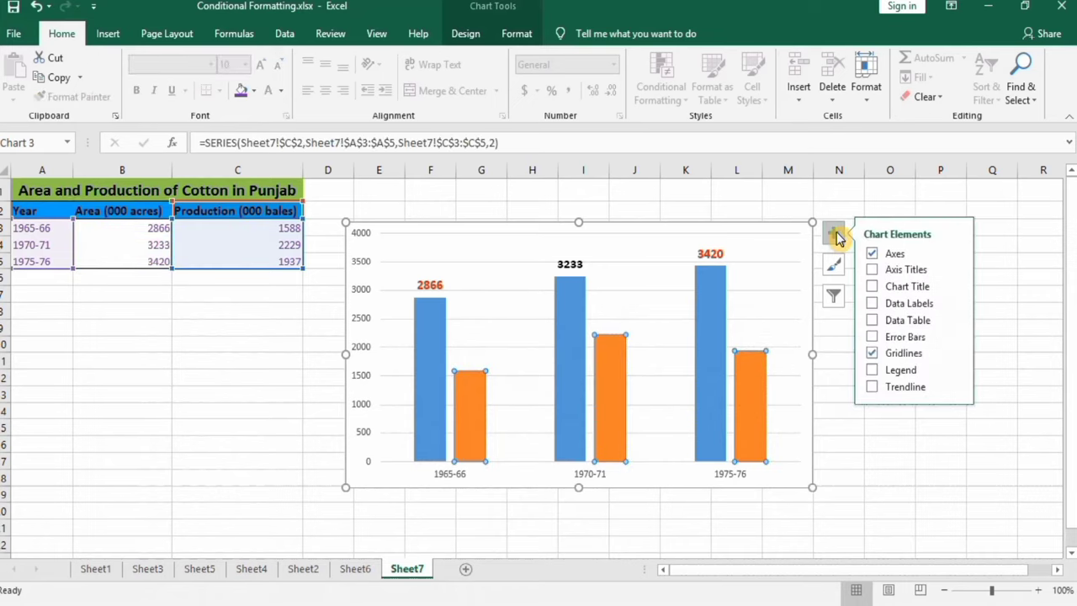
left_click(872, 303)
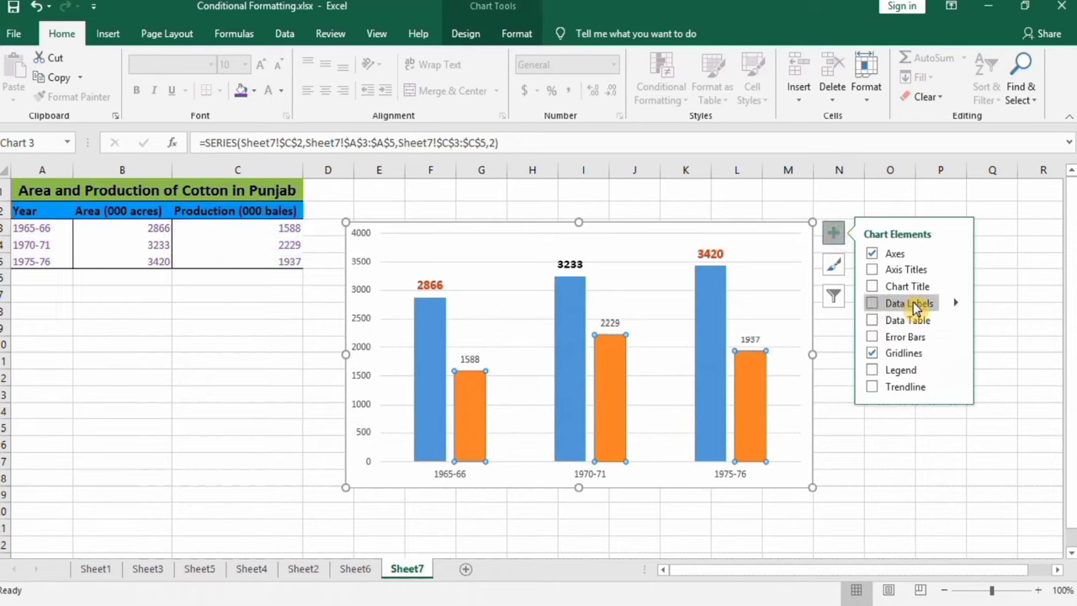
left_click(925, 304)
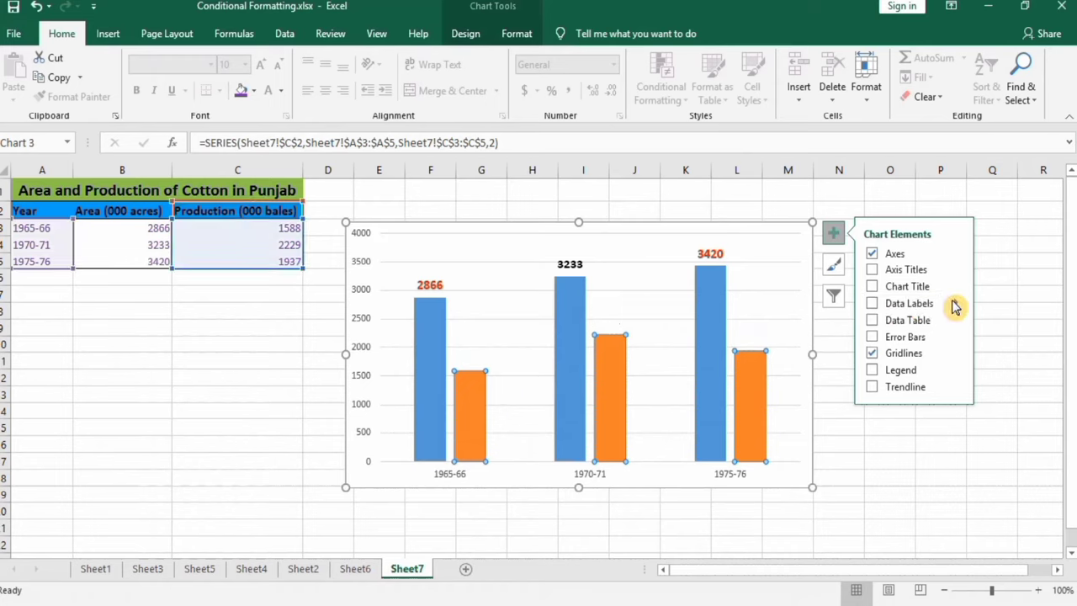
left_click(959, 306)
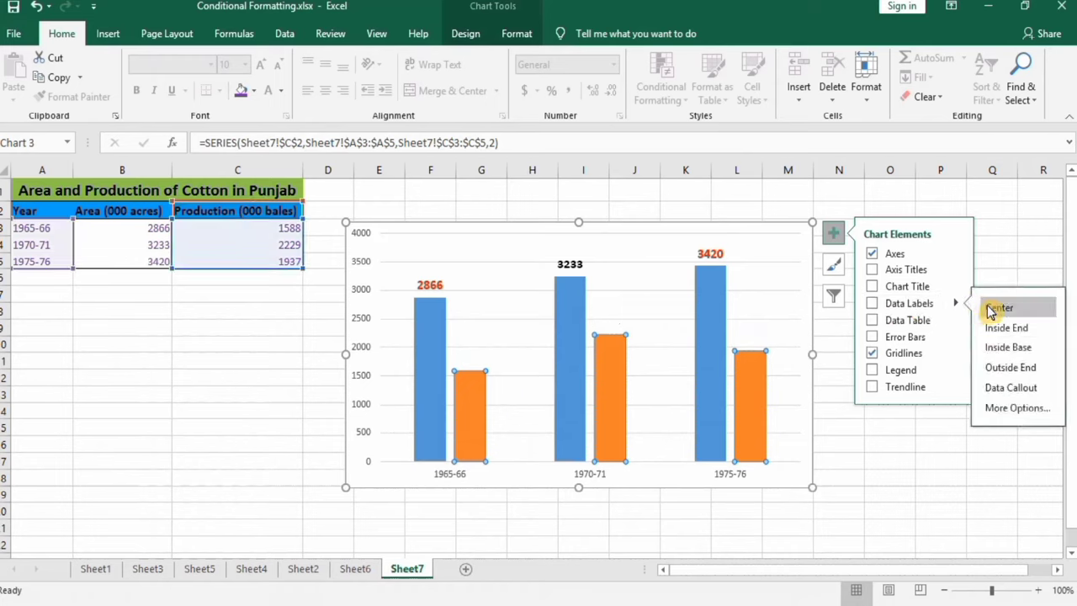
left_click(999, 387)
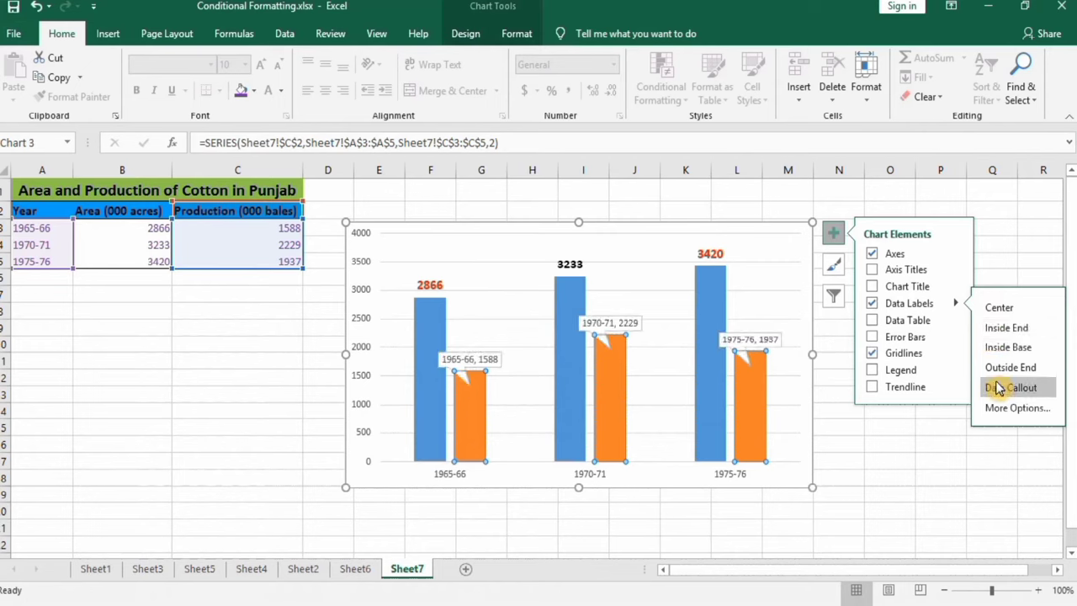
Set the font color of the Production series' callout labels to black.
left_click(772, 341)
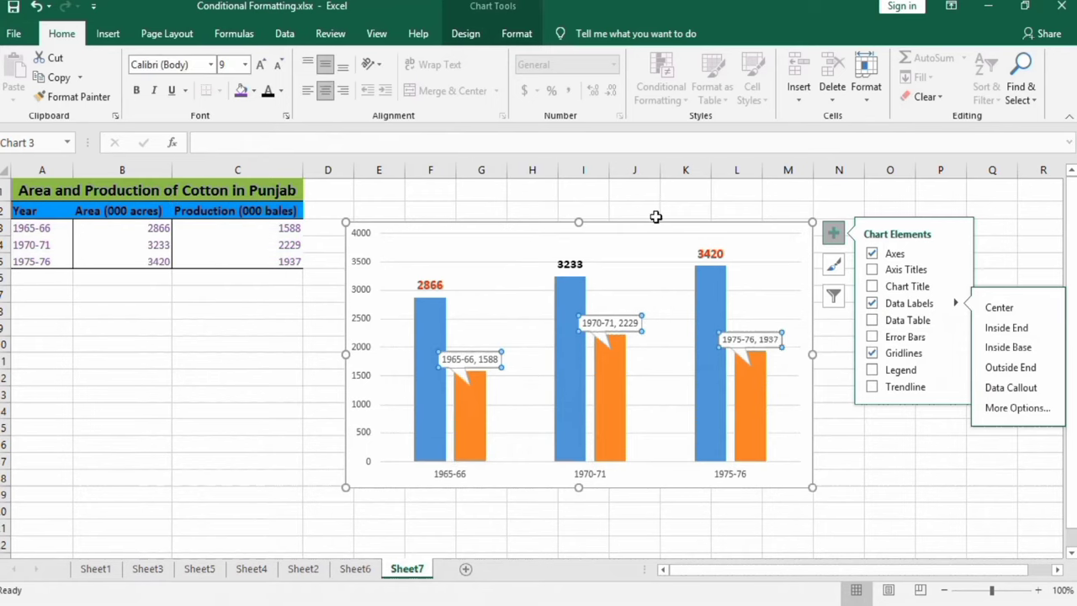
left_click(266, 96)
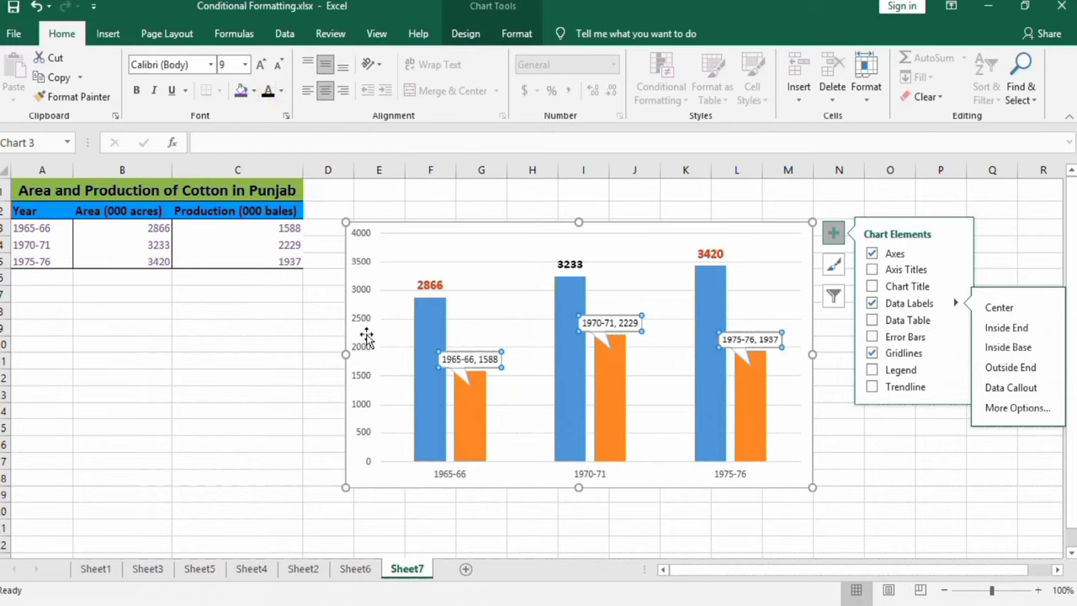
left_click(282, 494)
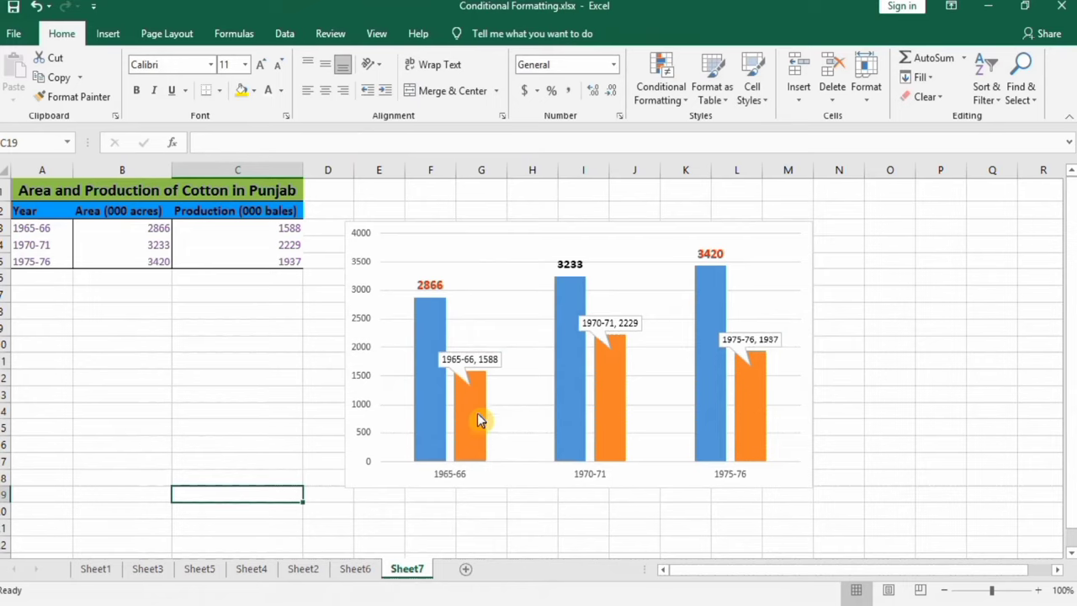
Give the Area (000 acres) series' data labels a yellow shape fill and a black shape outline.
left_click(430, 286)
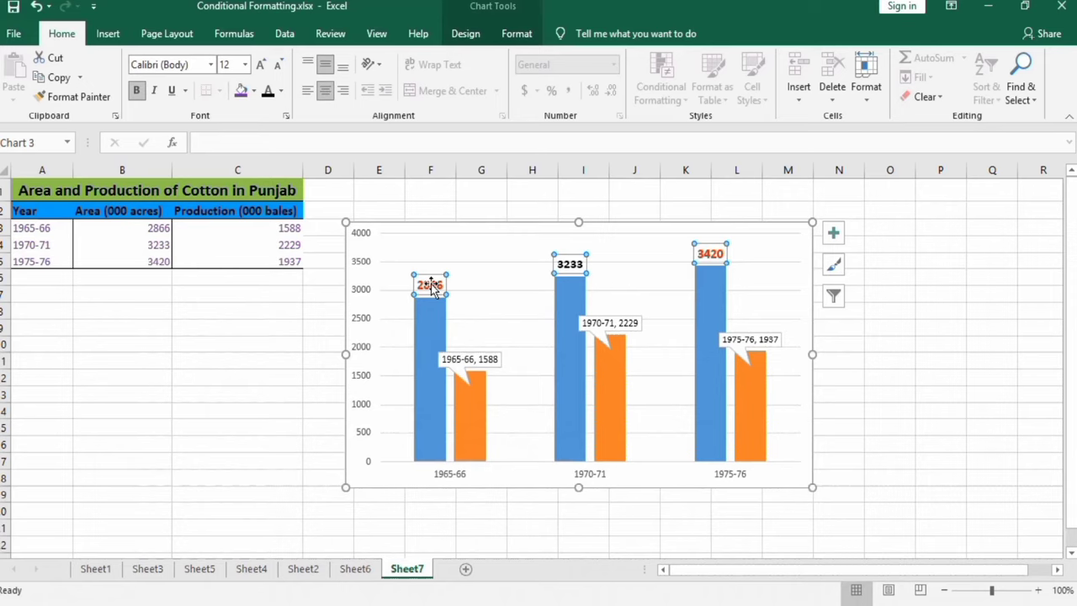
right_click(431, 289)
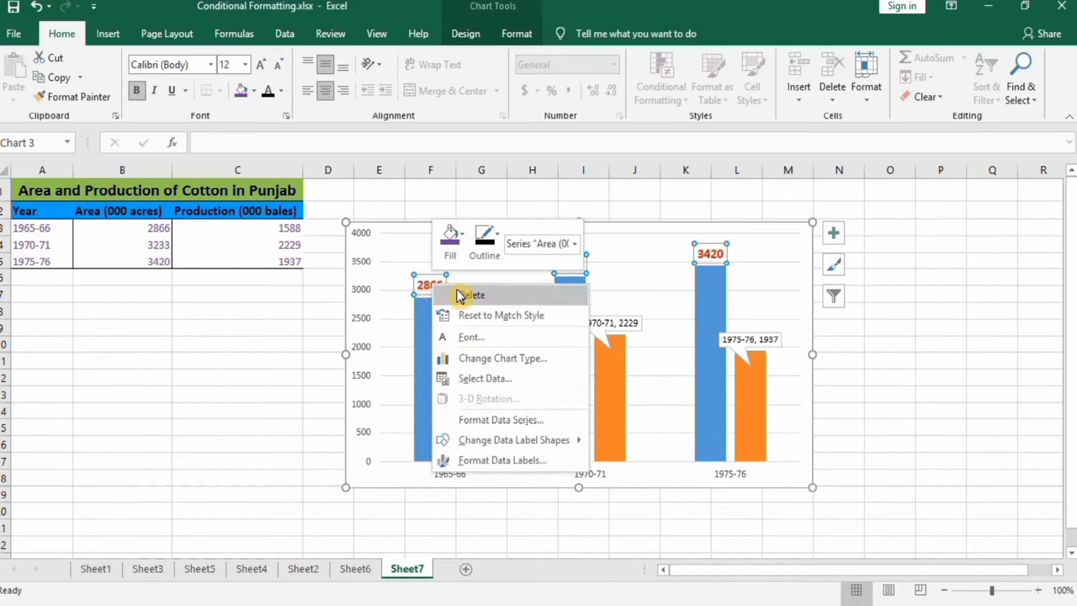
left_click(516, 38)
left_click(516, 38)
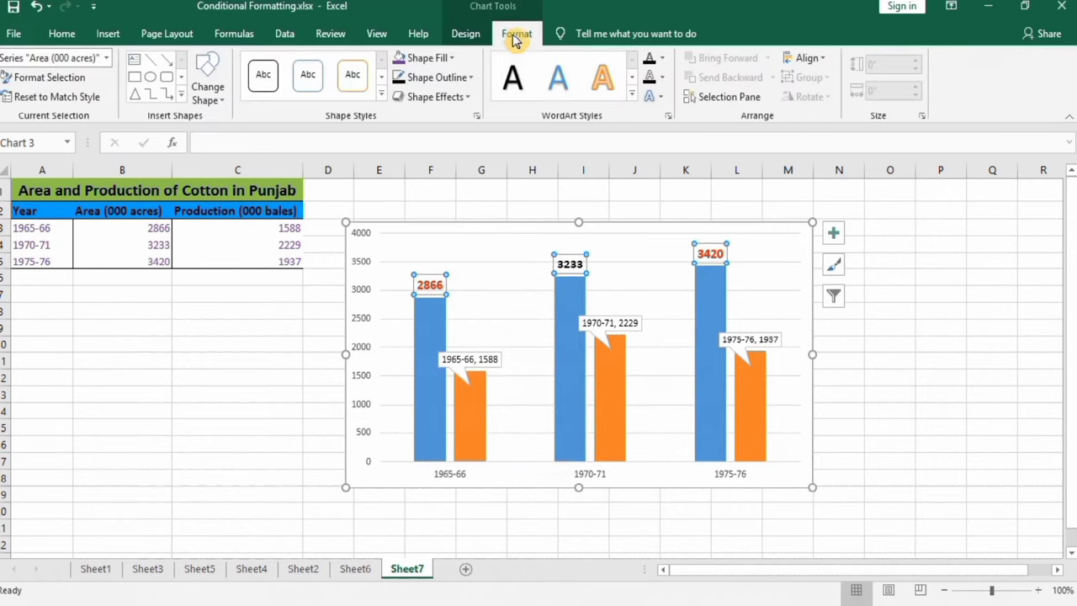
left_click(453, 58)
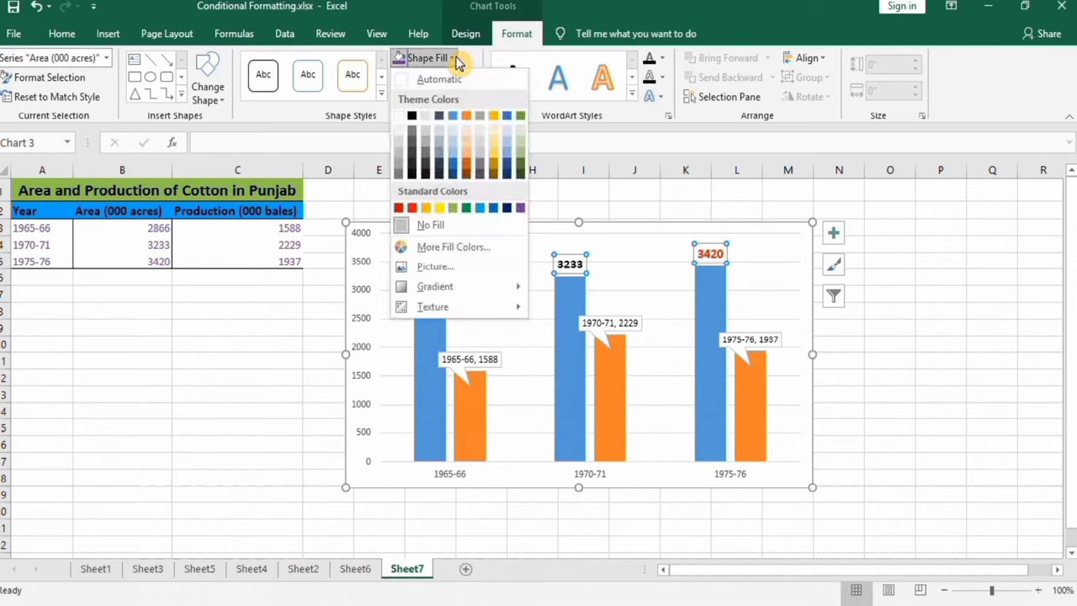
left_click(439, 206)
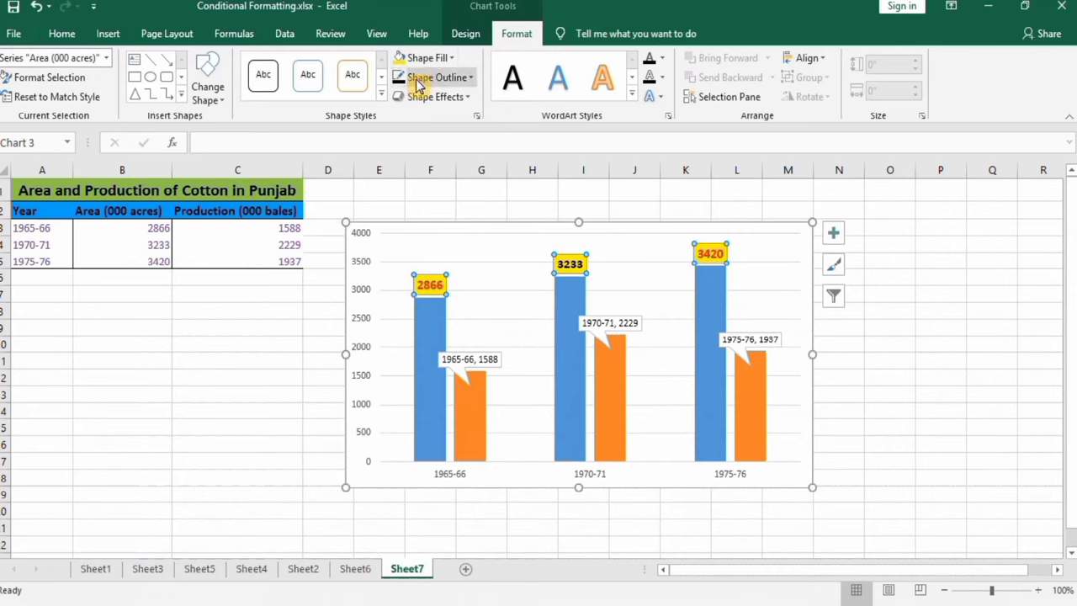
left_click(470, 78)
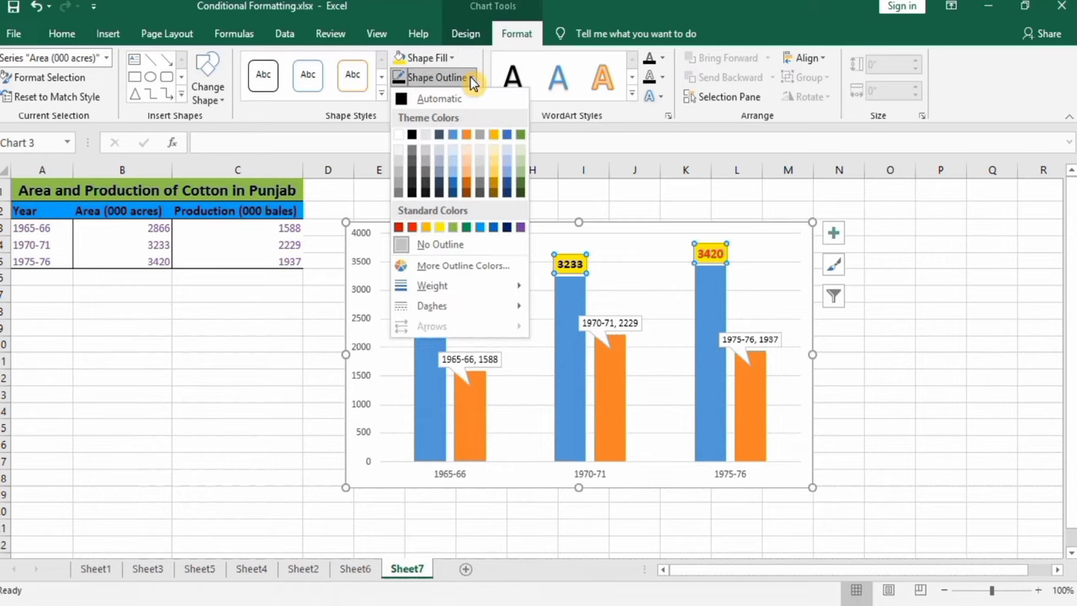
left_click(417, 136)
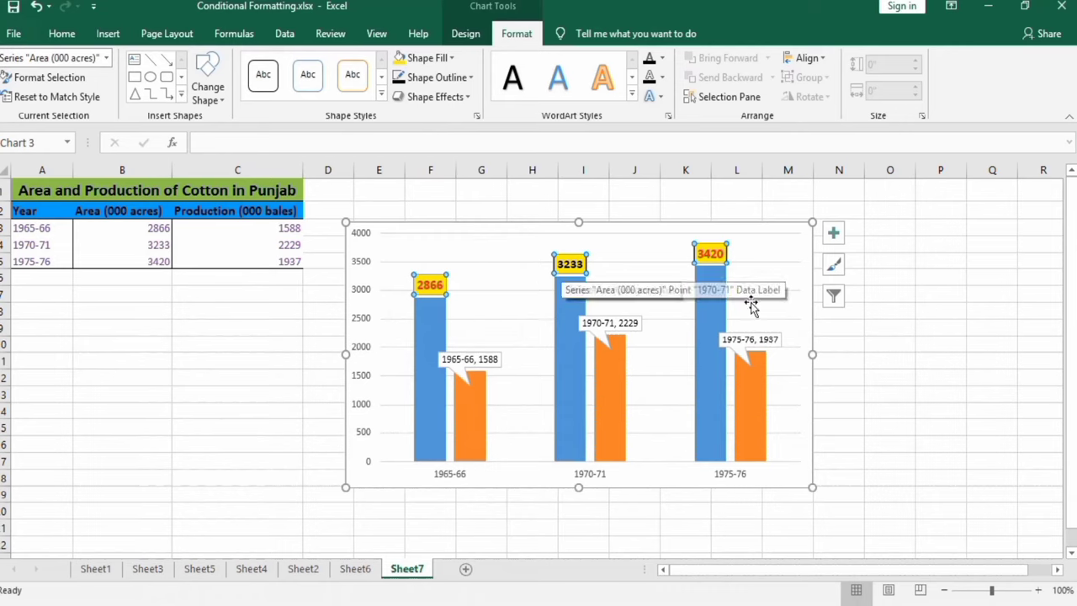
left_click(869, 373)
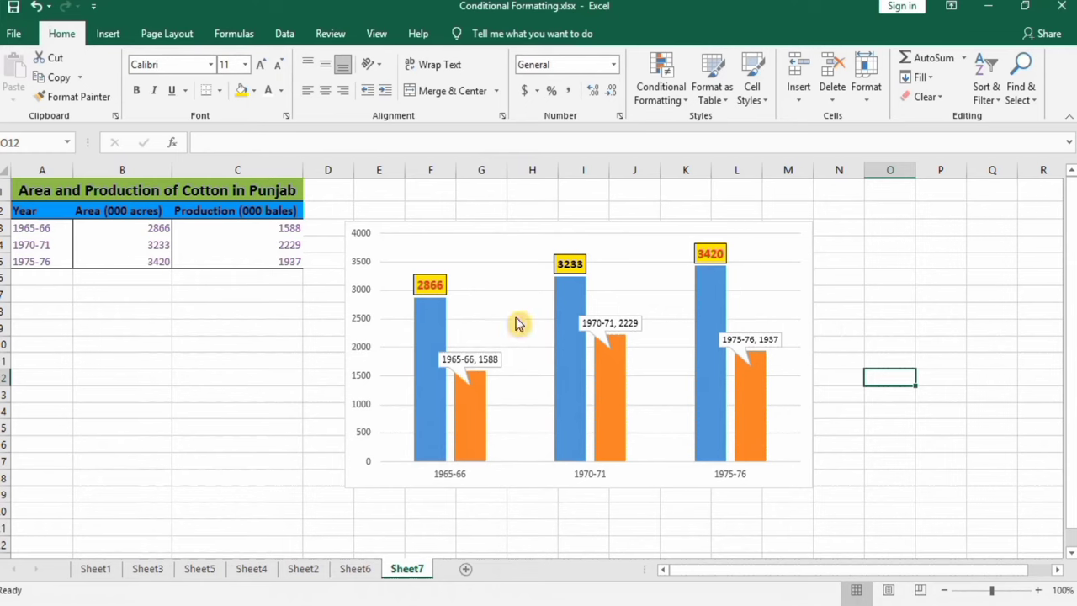
Open the Format Data Labels settings for the Area (000 acres) series' labels.
left_click(437, 286)
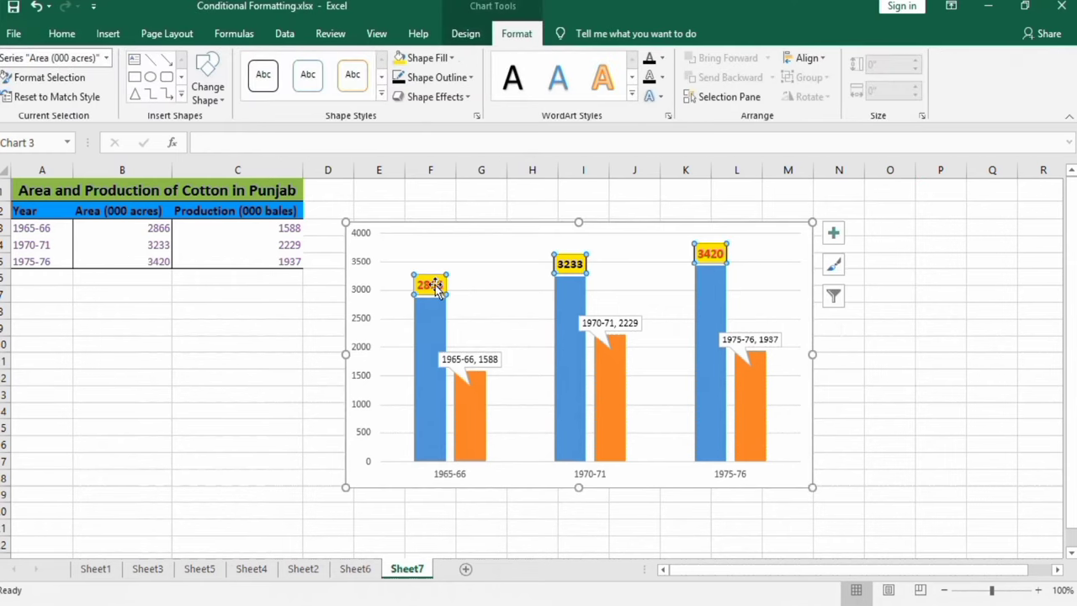
right_click(437, 287)
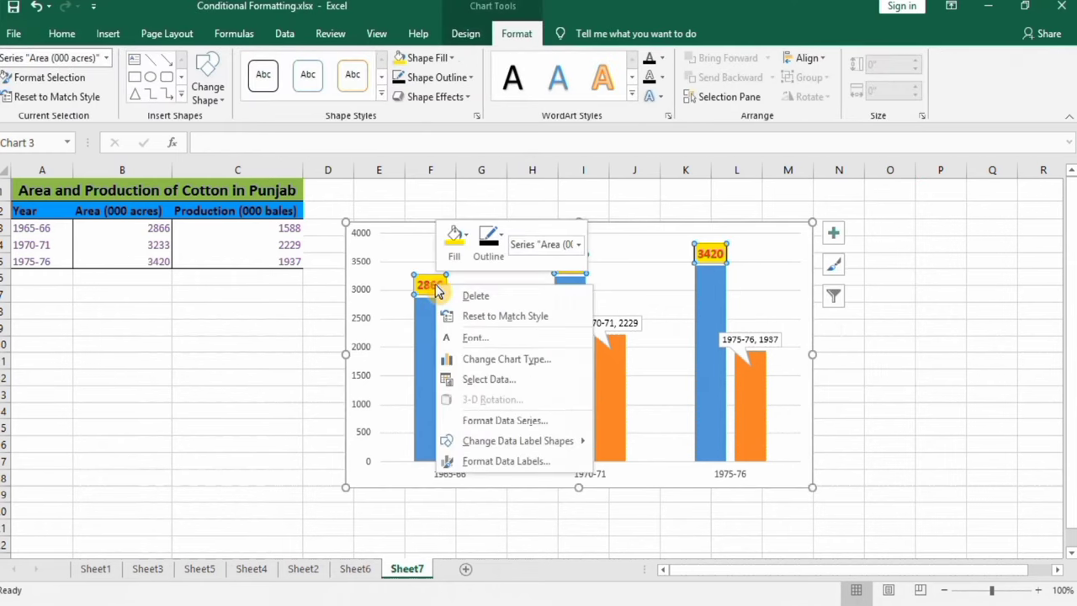
left_click(501, 461)
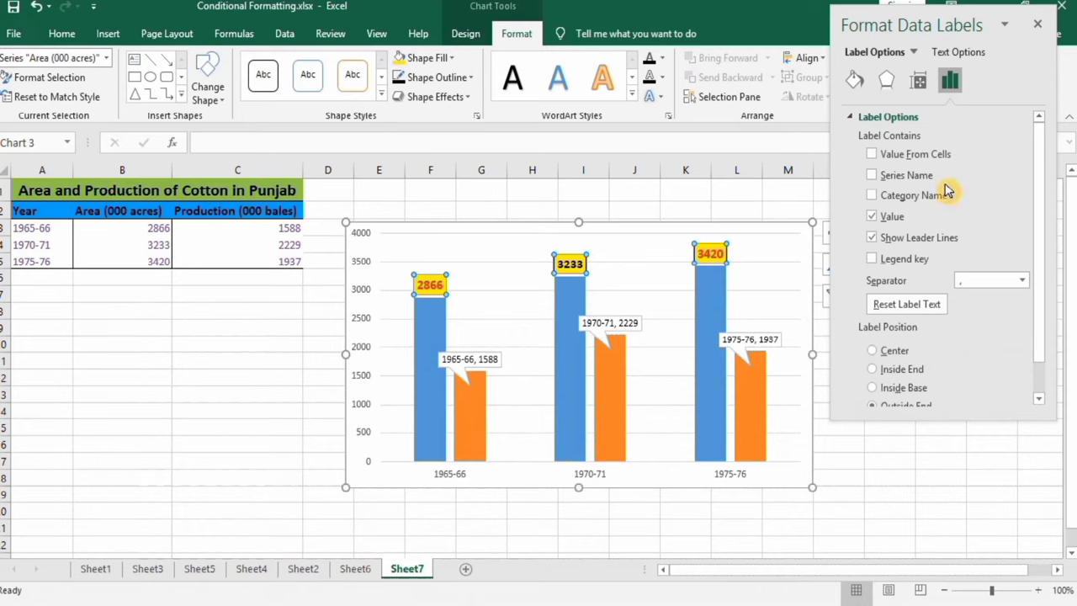
Try the Center, Inside End and Inside Base positions for the Area series' labels and return them to Outside End.
left_click_drag(1040, 190, 1043, 257)
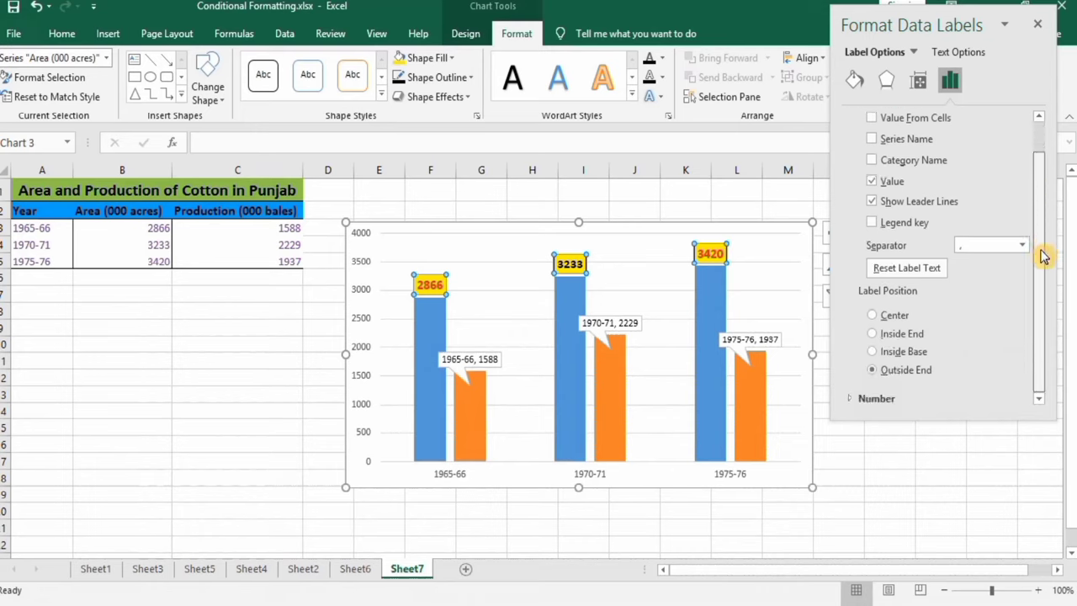
left_click(873, 316)
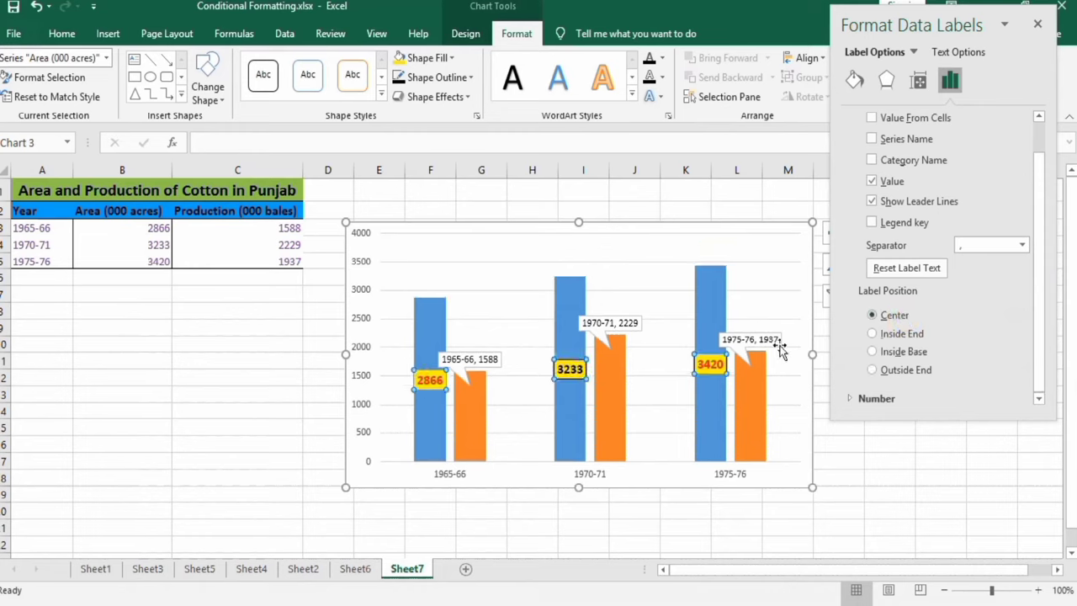
left_click(872, 335)
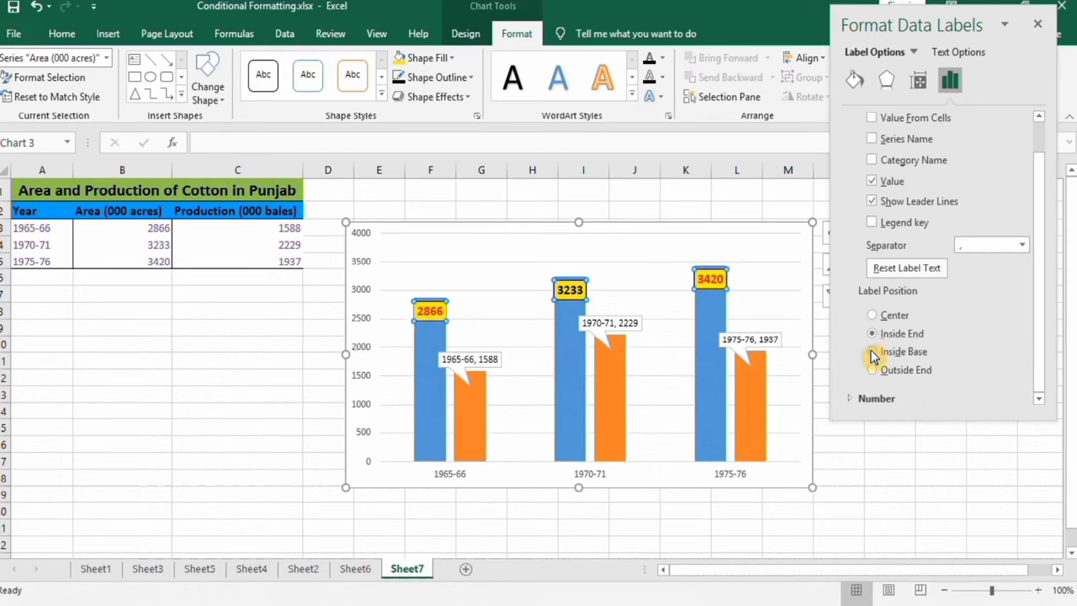
left_click(873, 353)
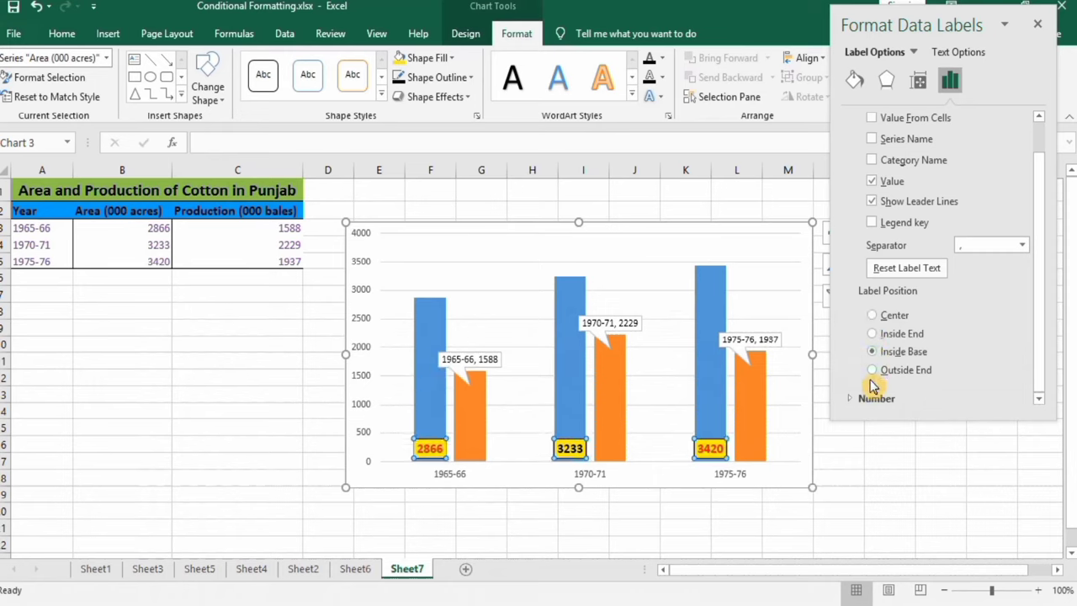
left_click(872, 371)
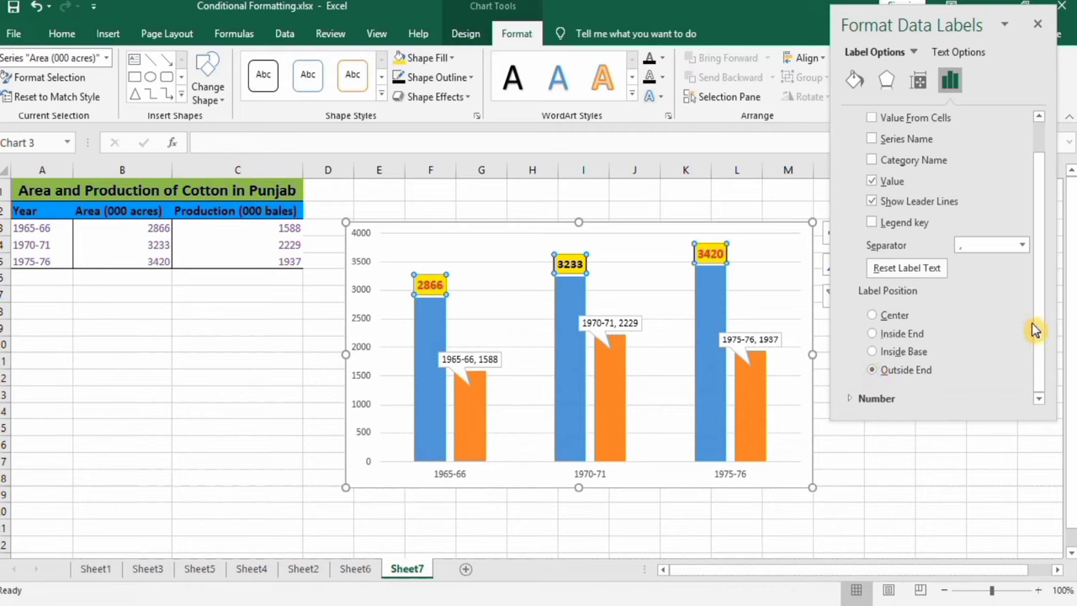
Try the Number category as the number format of the Area series' labels and switch it back to General.
left_click(878, 400)
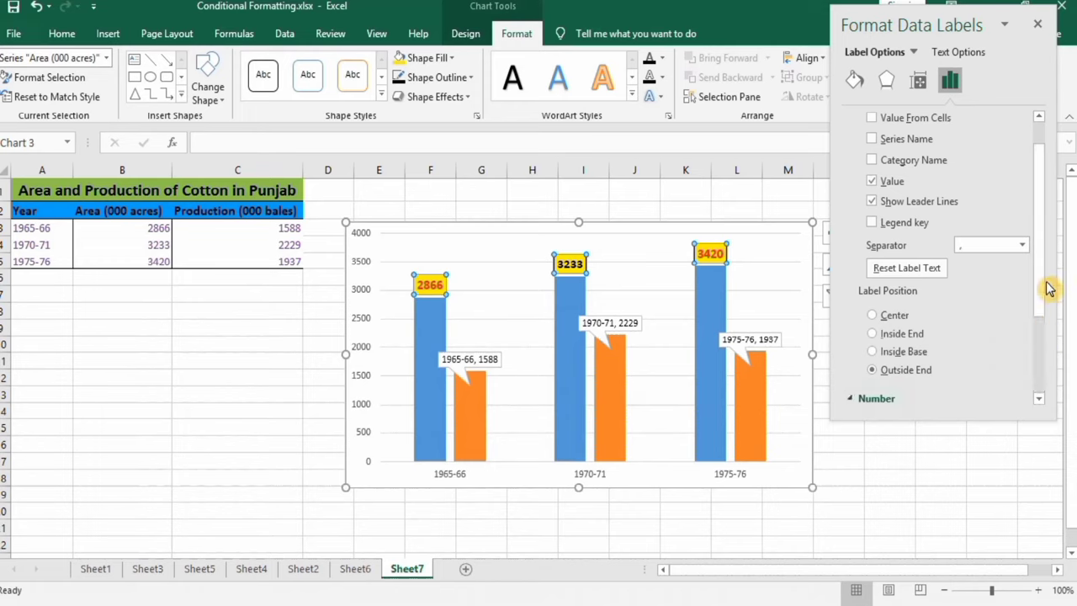
left_click_drag(1050, 288, 1040, 384)
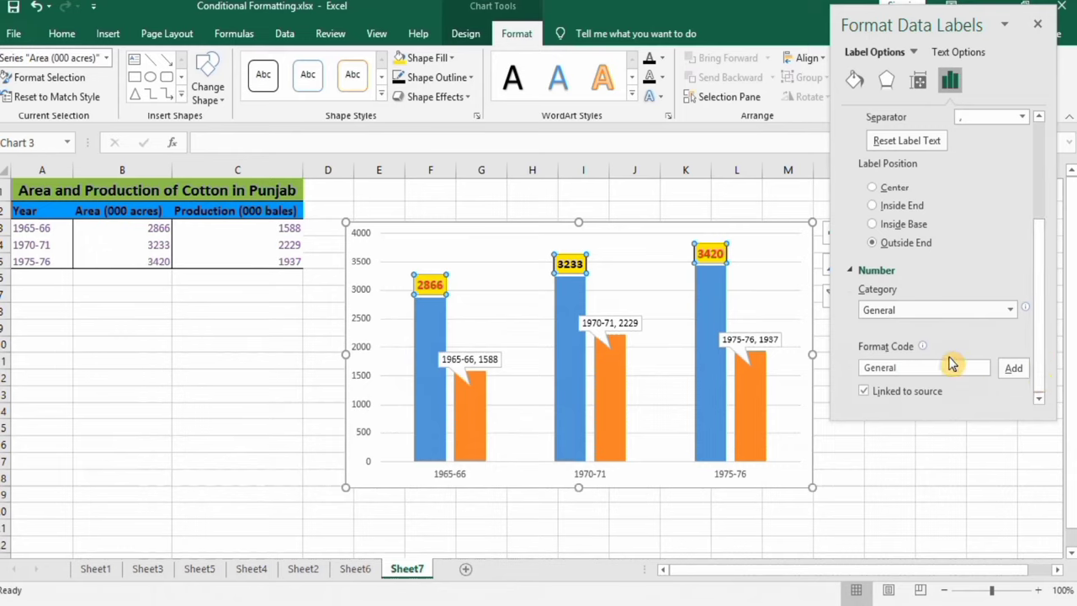
left_click(1012, 311)
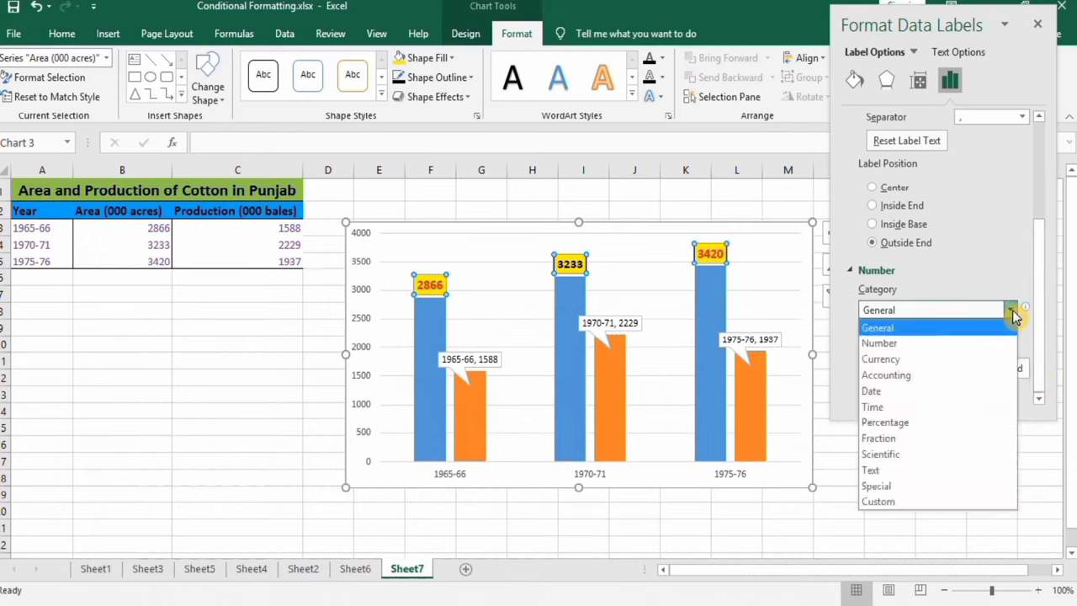
left_click(951, 347)
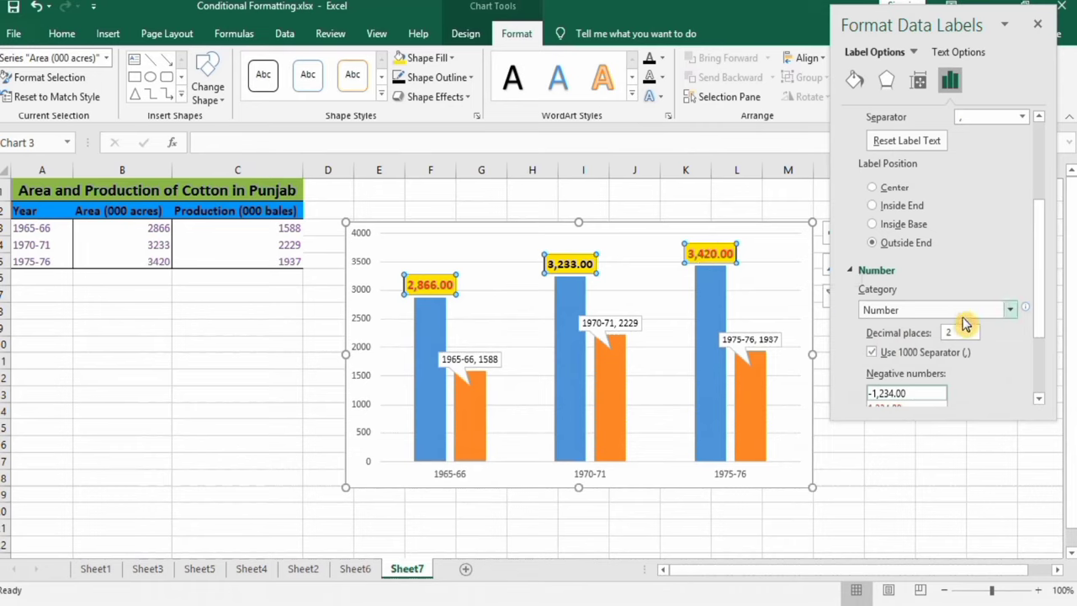
left_click(1009, 310)
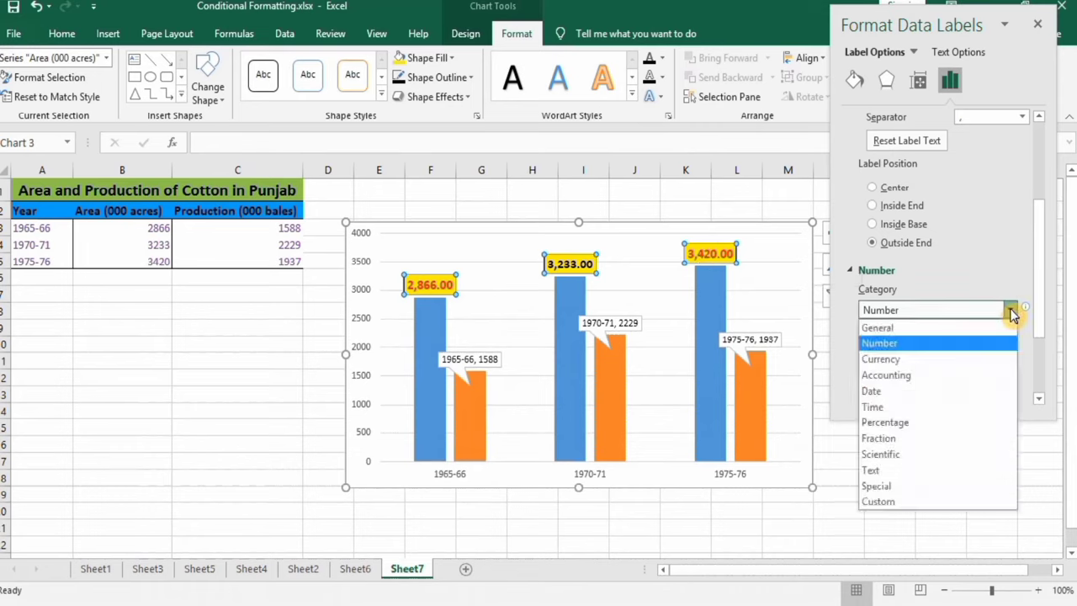
left_click(987, 330)
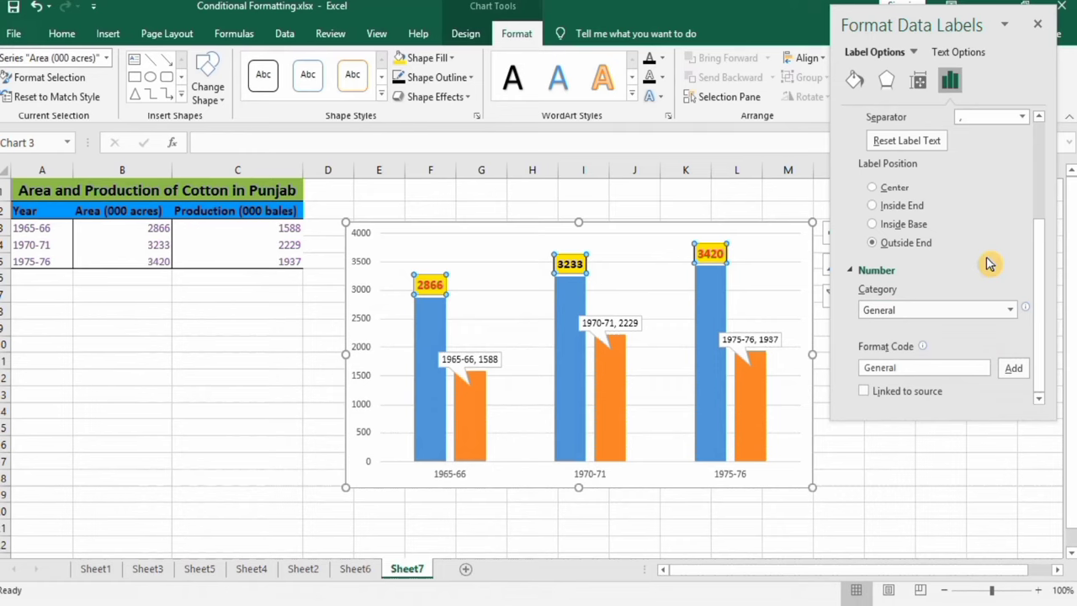
Include the category name in the Area series' data labels.
left_click_drag(1043, 279, 1040, 168)
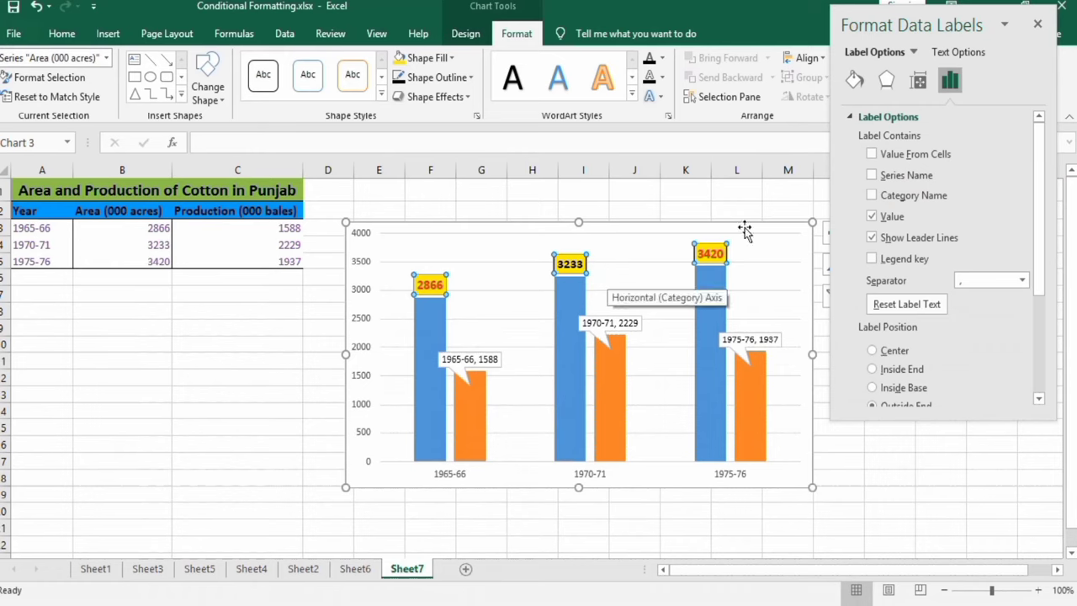
left_click(871, 198)
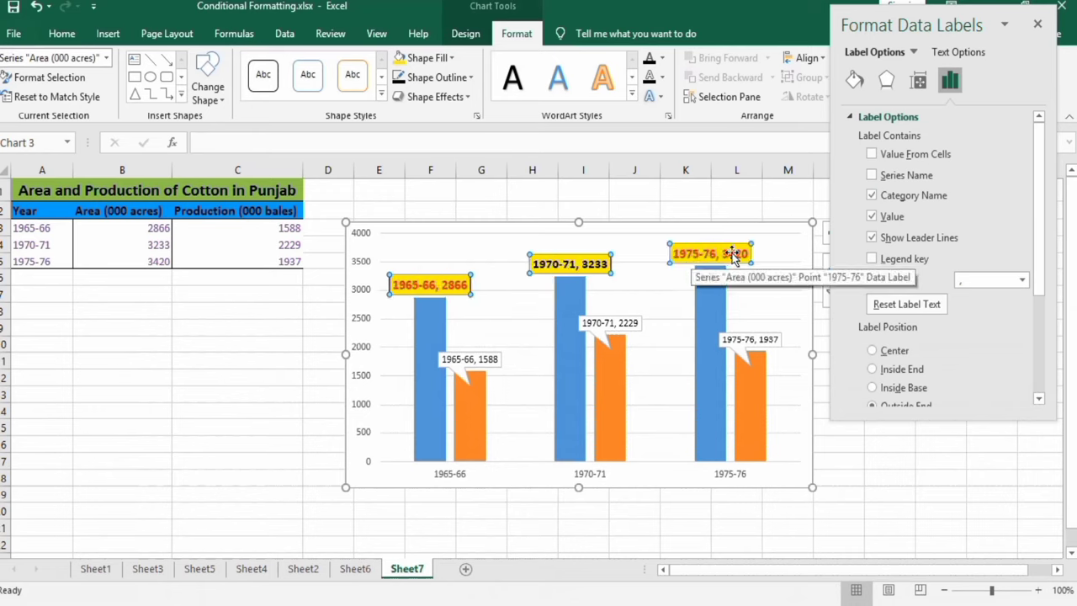
Show the series name instead of the value in the Area (000 acres) labels and close the label settings.
left_click(871, 217)
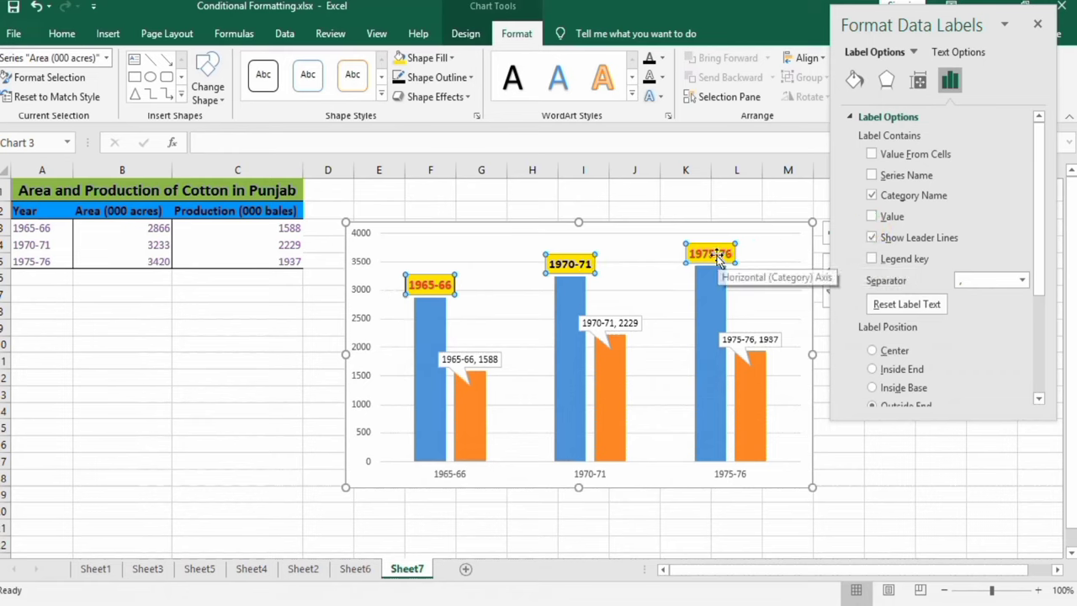
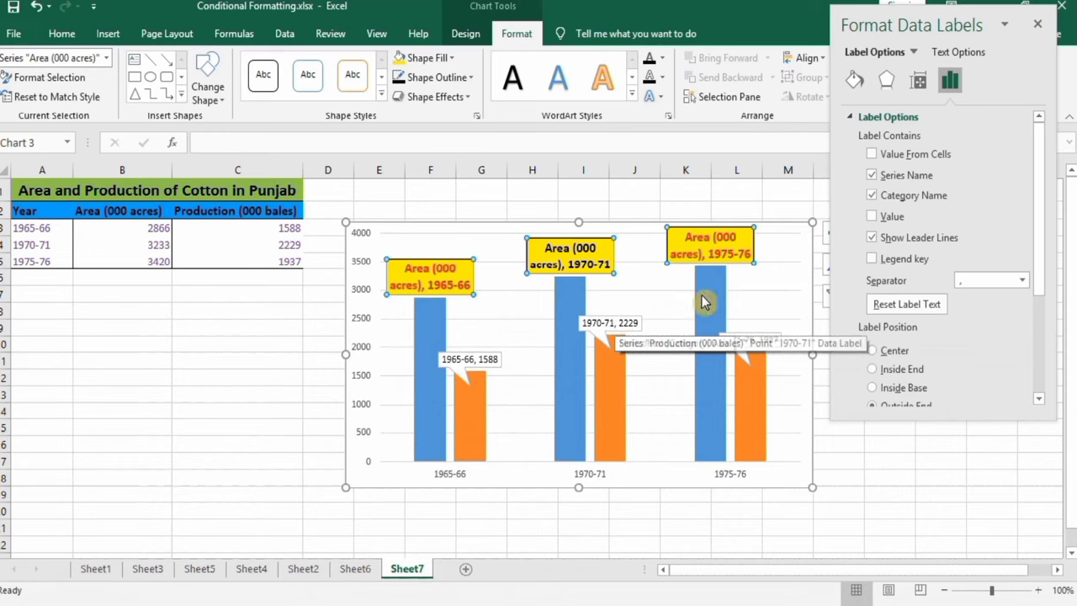
left_click(1039, 30)
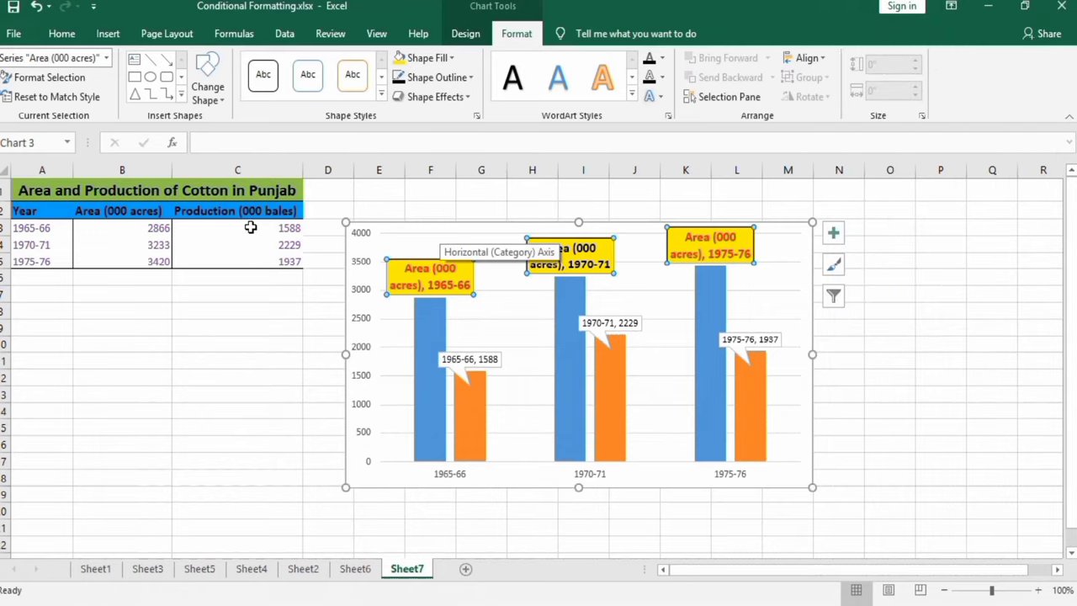
Enter Poor, Good and Average in cells D3 to D5 and move the chart clear of column D.
left_click(319, 229)
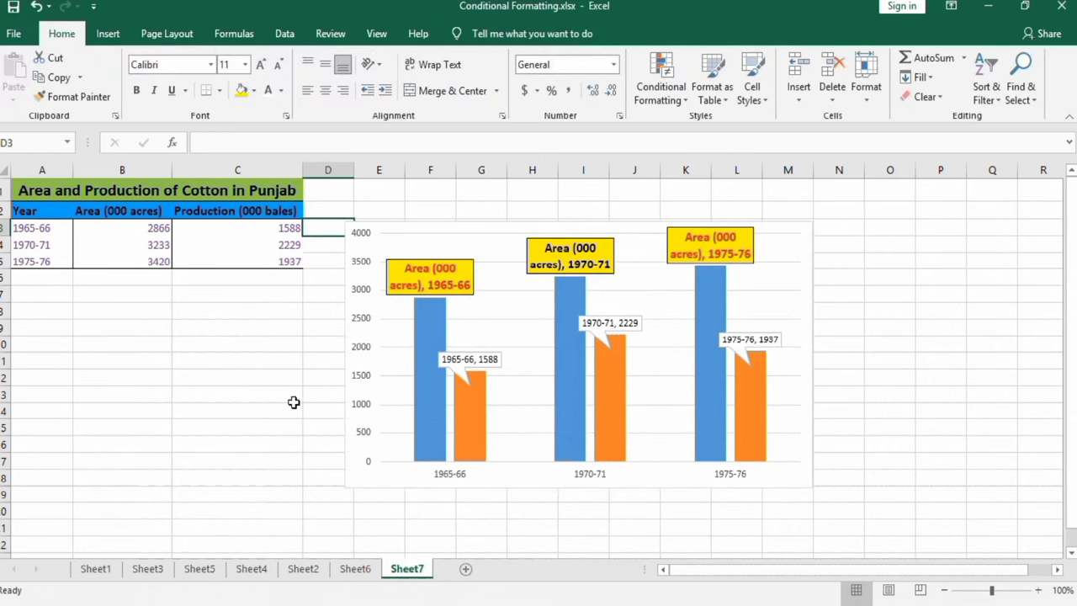
type("Poor")
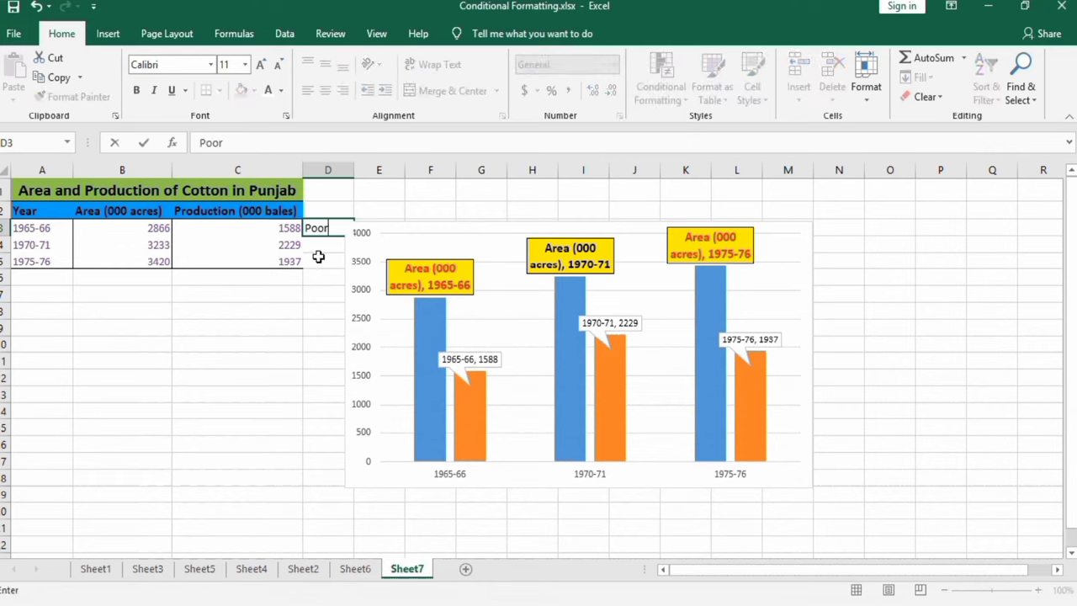
key("Return")
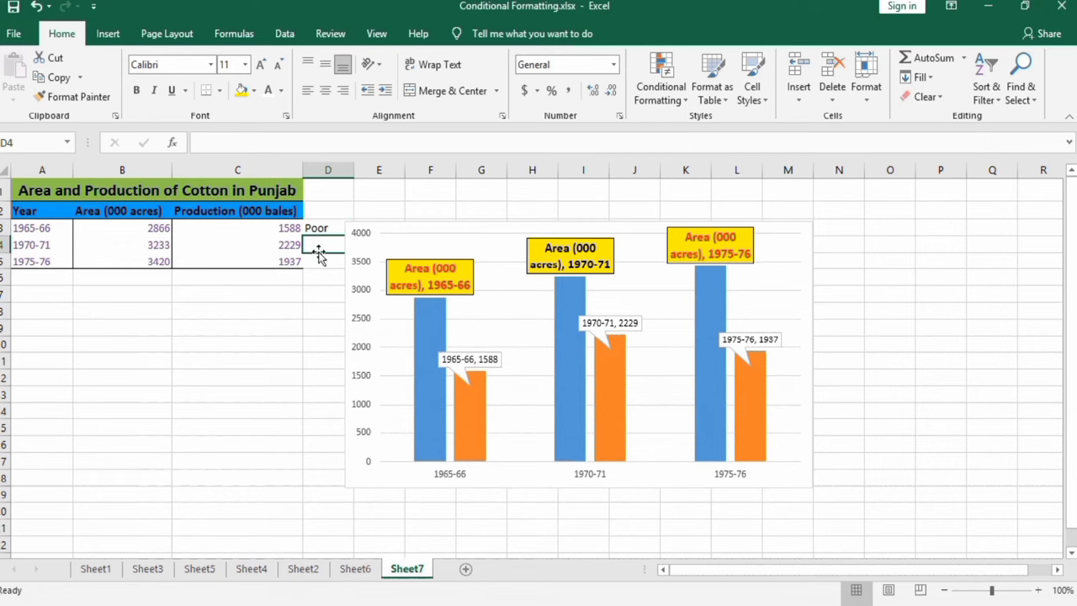
type("G")
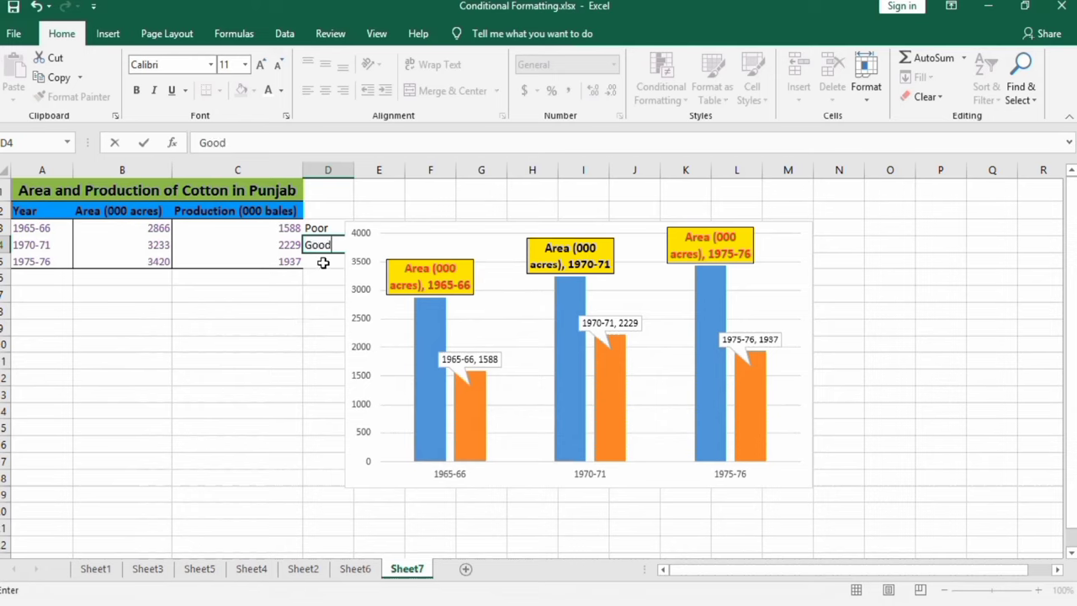
type("ood")
key("Return")
type("A")
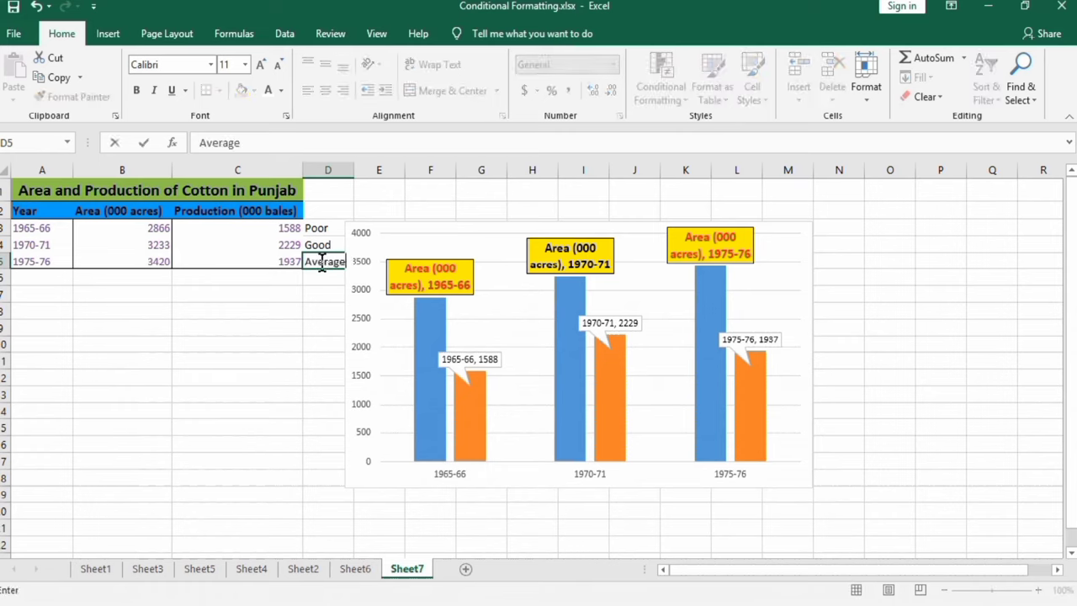
type("verage")
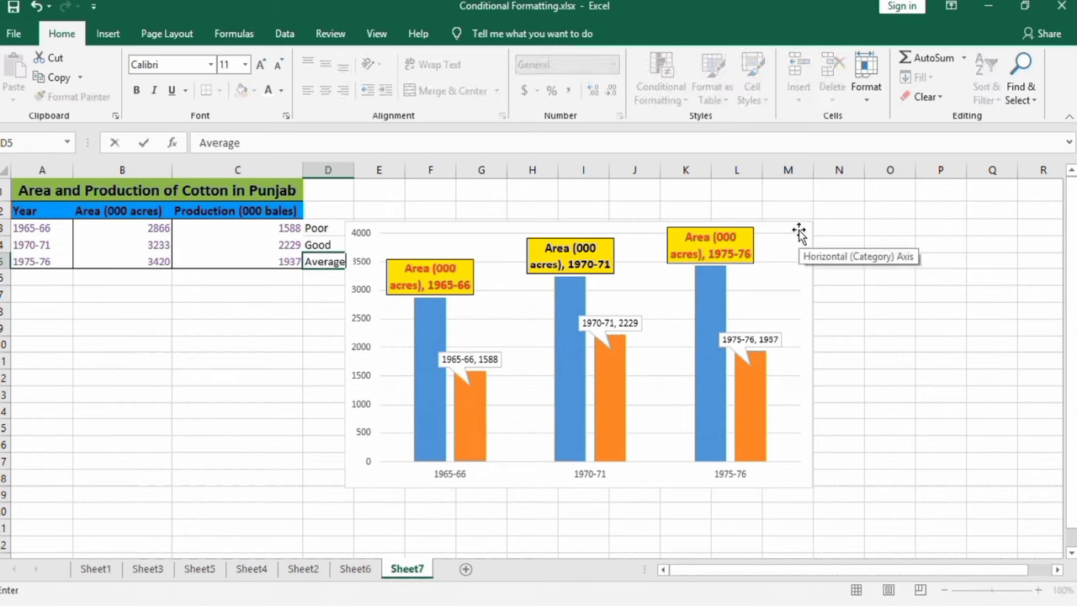
left_click(798, 225)
left_click_drag(798, 226, 838, 224)
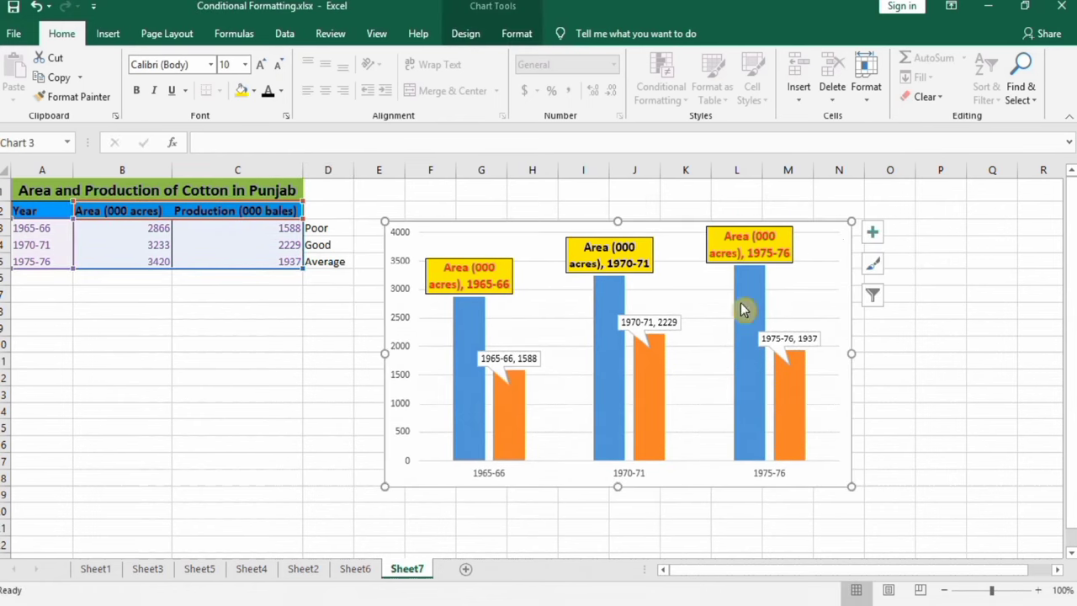
Add the cell values from the range D3:D5 to the data labels of the Production (000 bales) series.
left_click(656, 321)
left_click(656, 322)
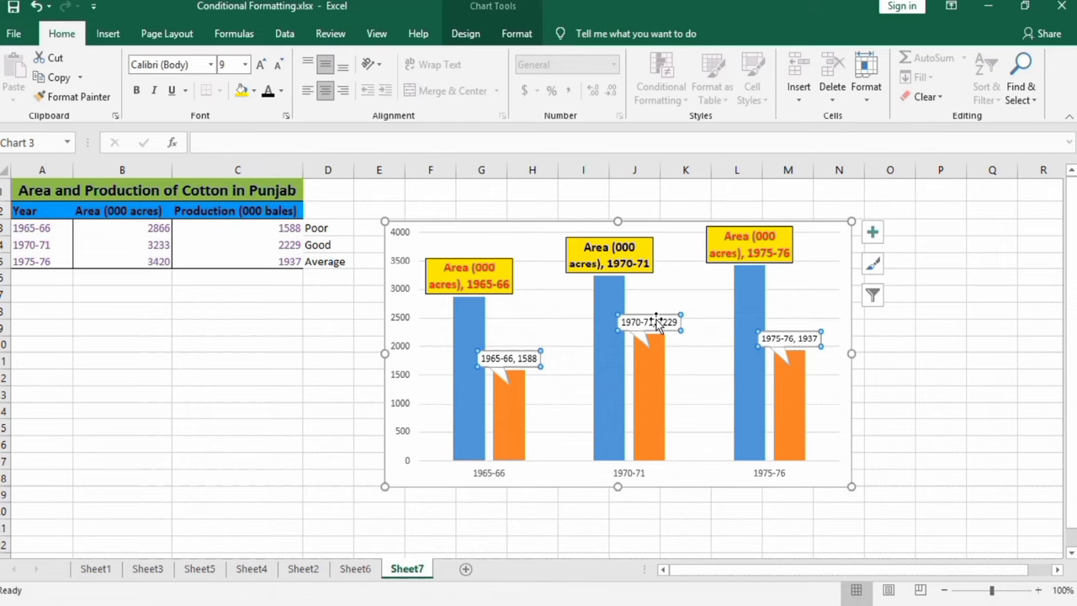
right_click(659, 325)
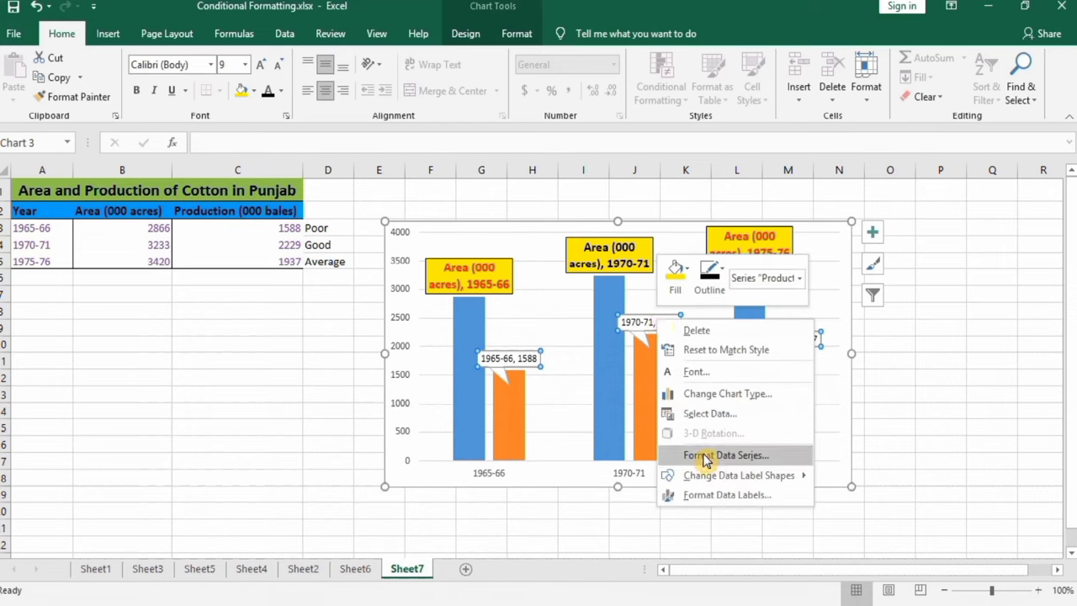
left_click(713, 497)
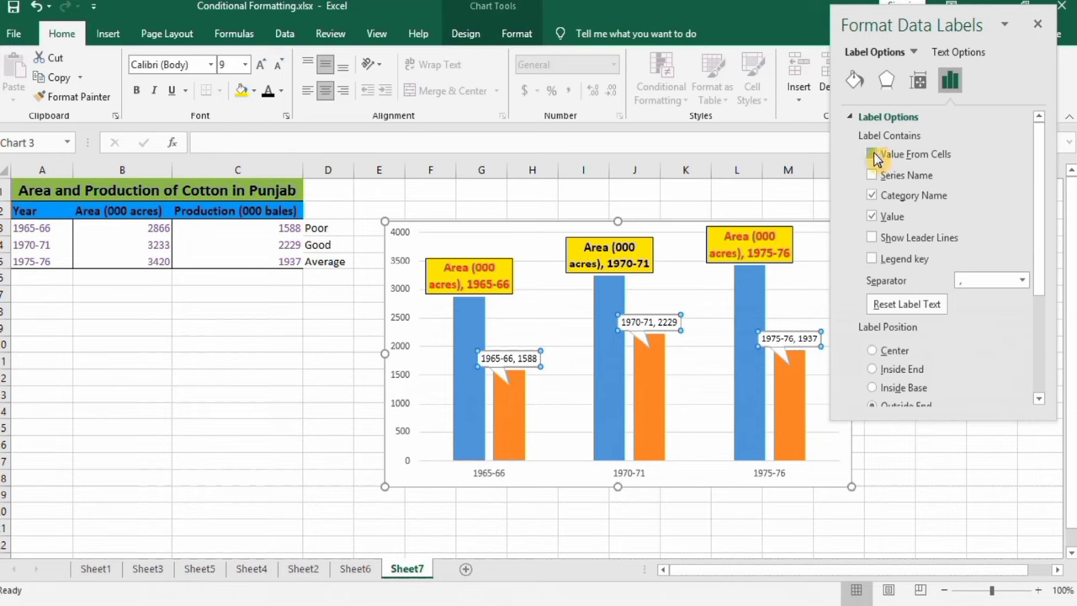
left_click(872, 156)
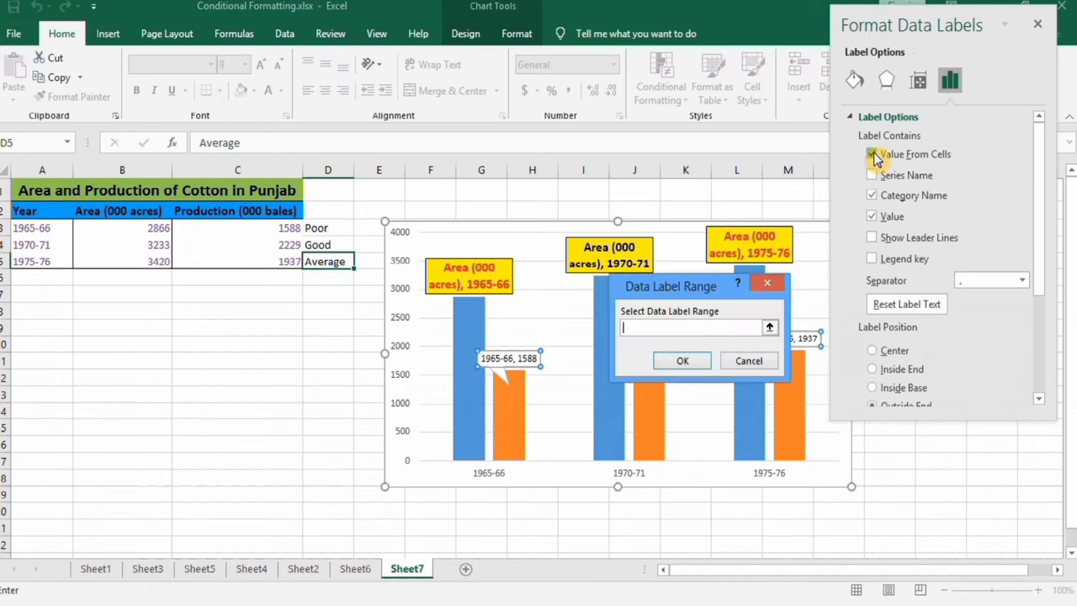
left_click(692, 329)
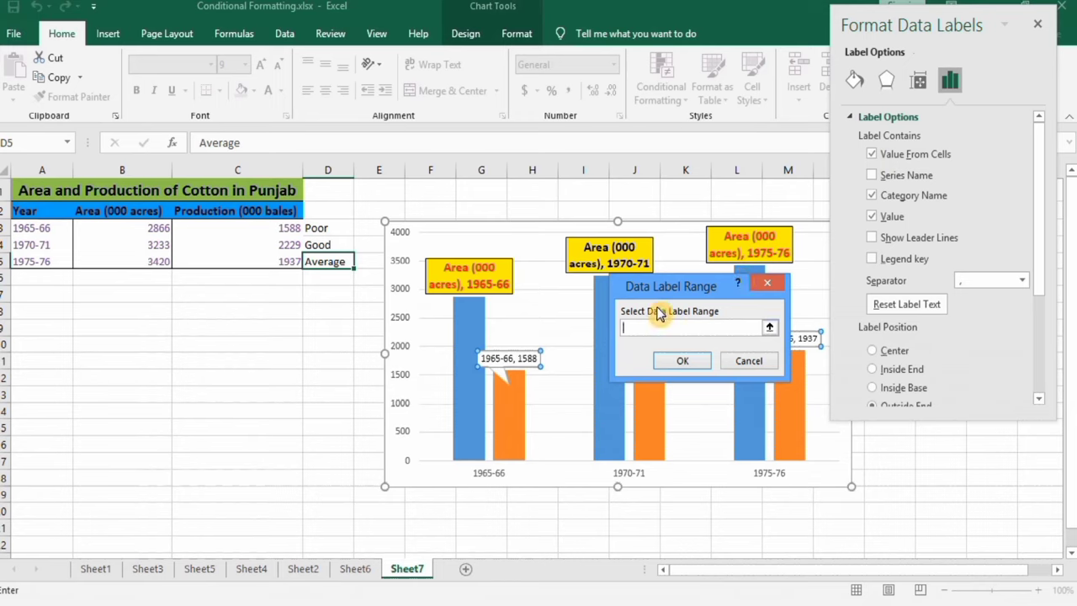
left_click(326, 229)
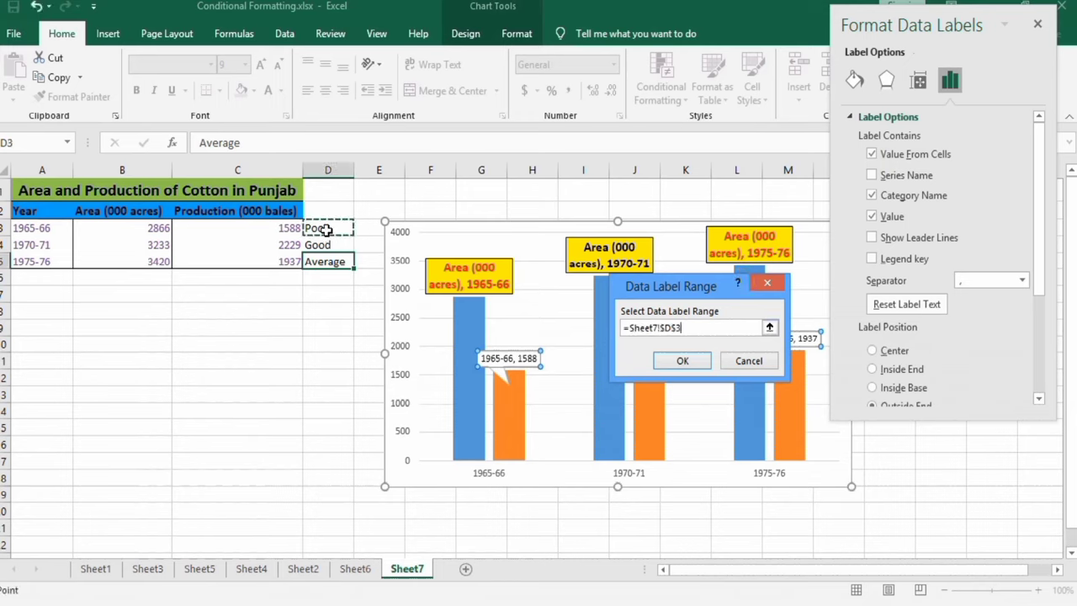
left_click_drag(326, 230, 324, 262)
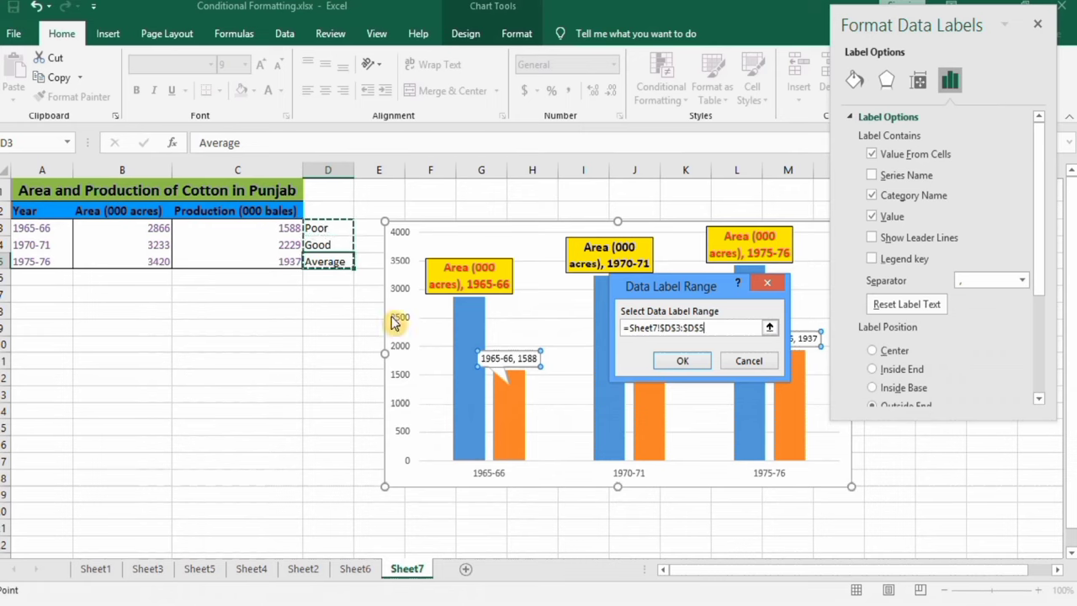
left_click(679, 362)
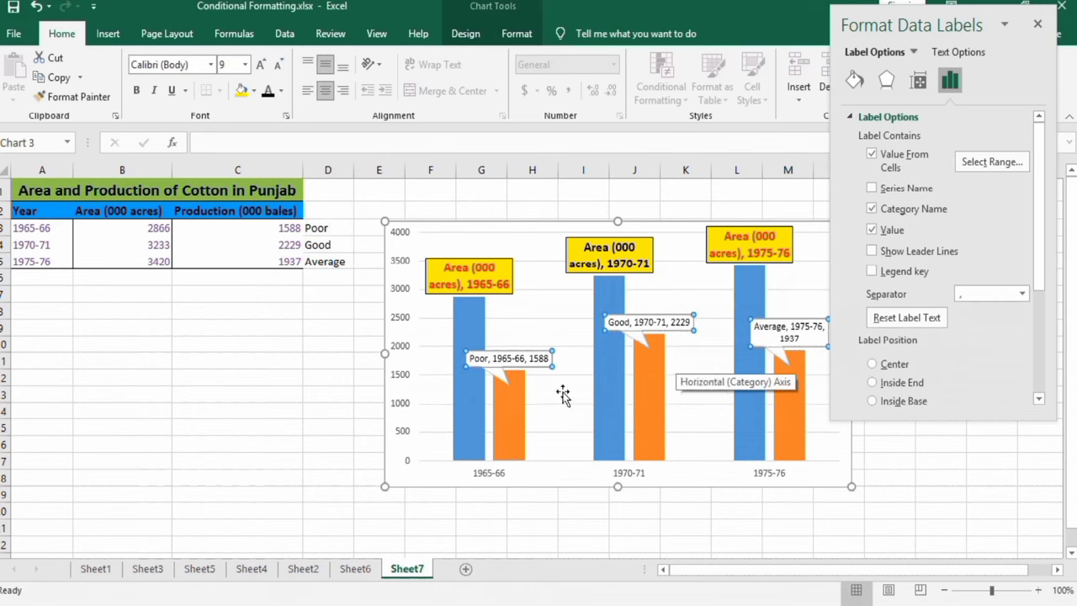
Remove the category name and the value from the Production series' labels, keeping only the values from cells.
left_click(872, 230)
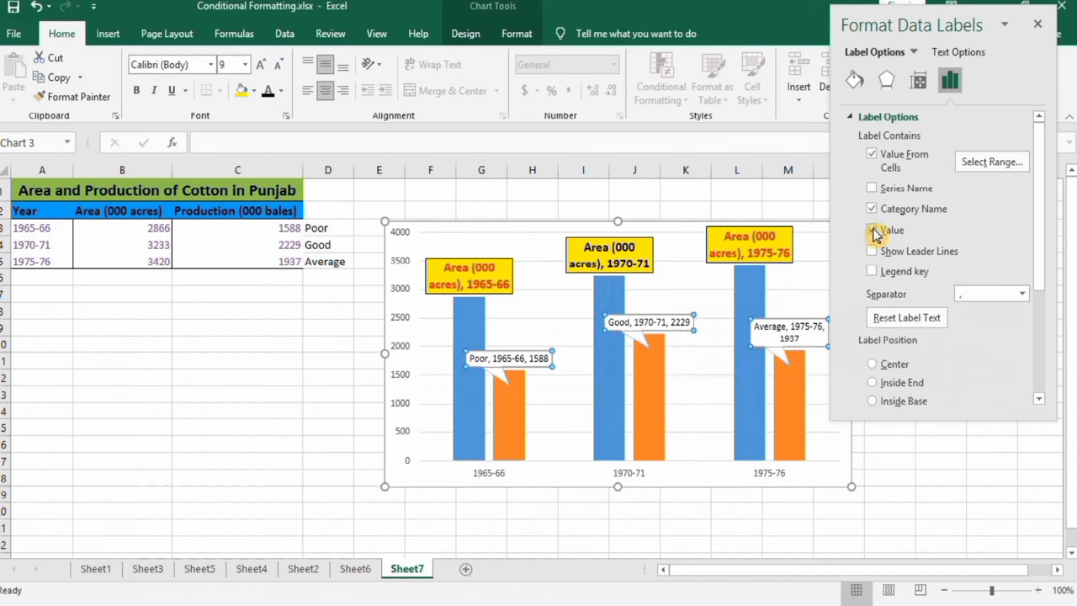
left_click(871, 210)
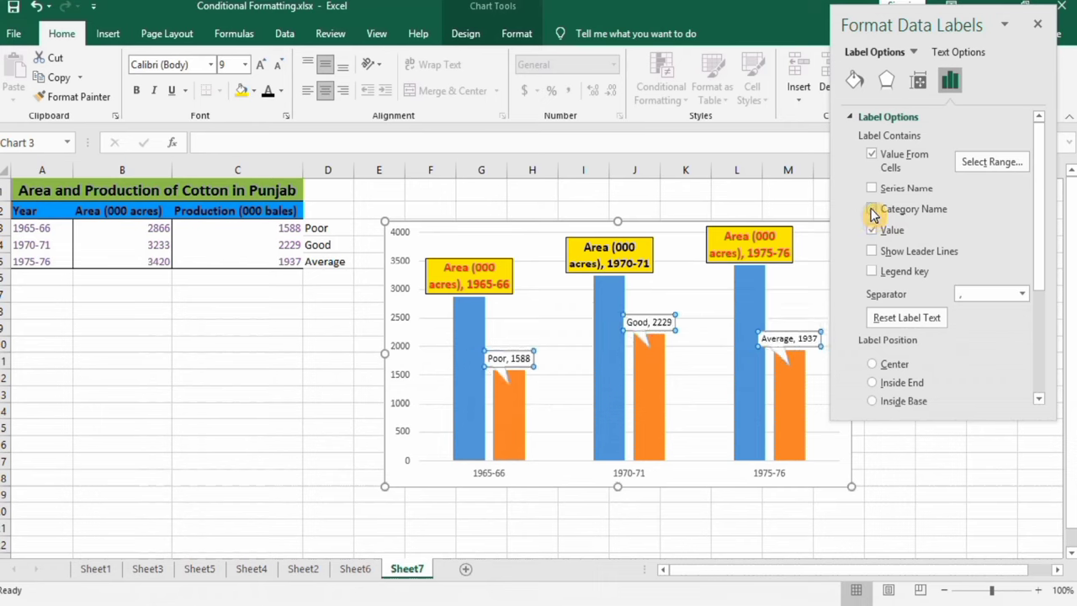
left_click(871, 230)
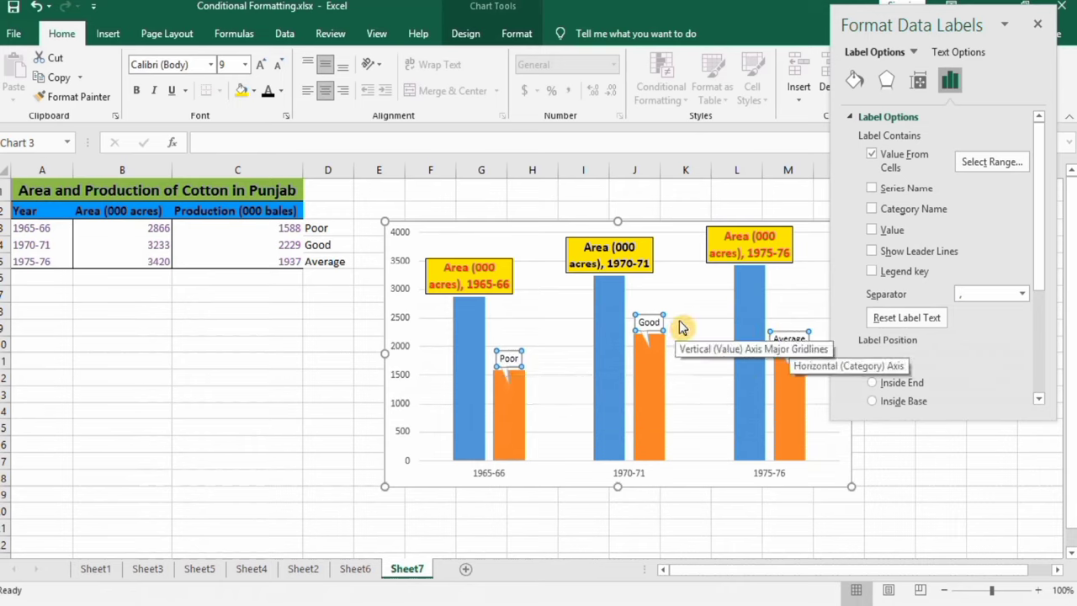
Set the text direction of the Production series' data labels to Rotate all text 270°.
left_click(919, 82)
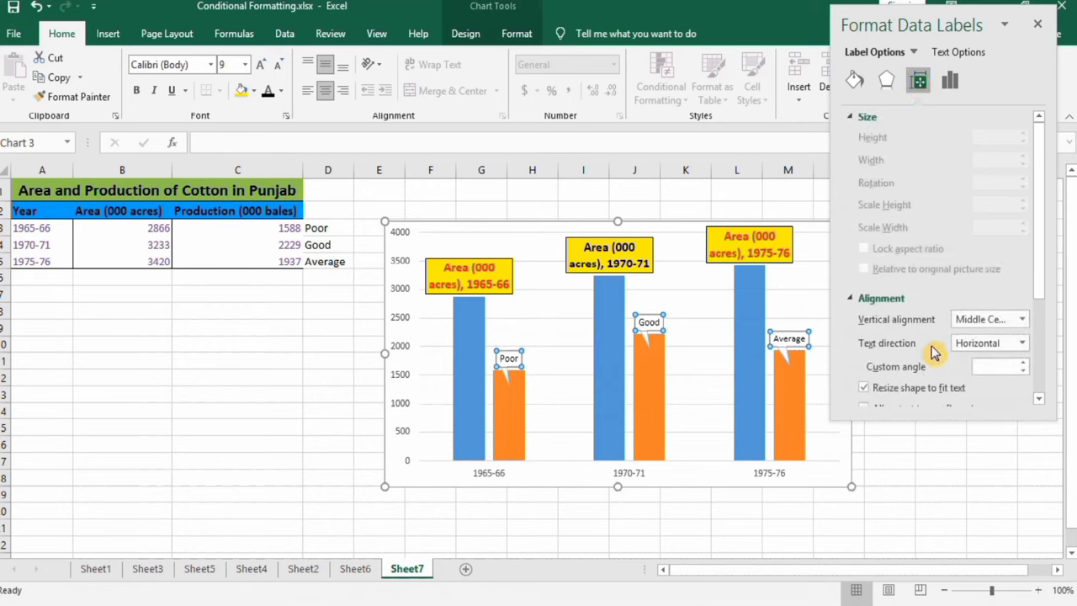
left_click(1024, 345)
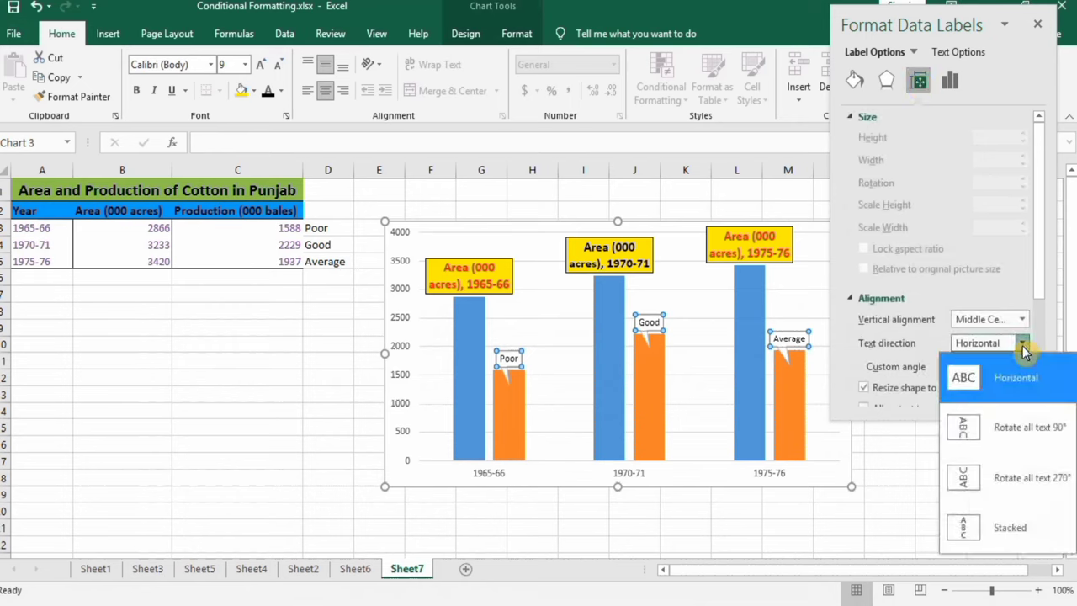
left_click(991, 476)
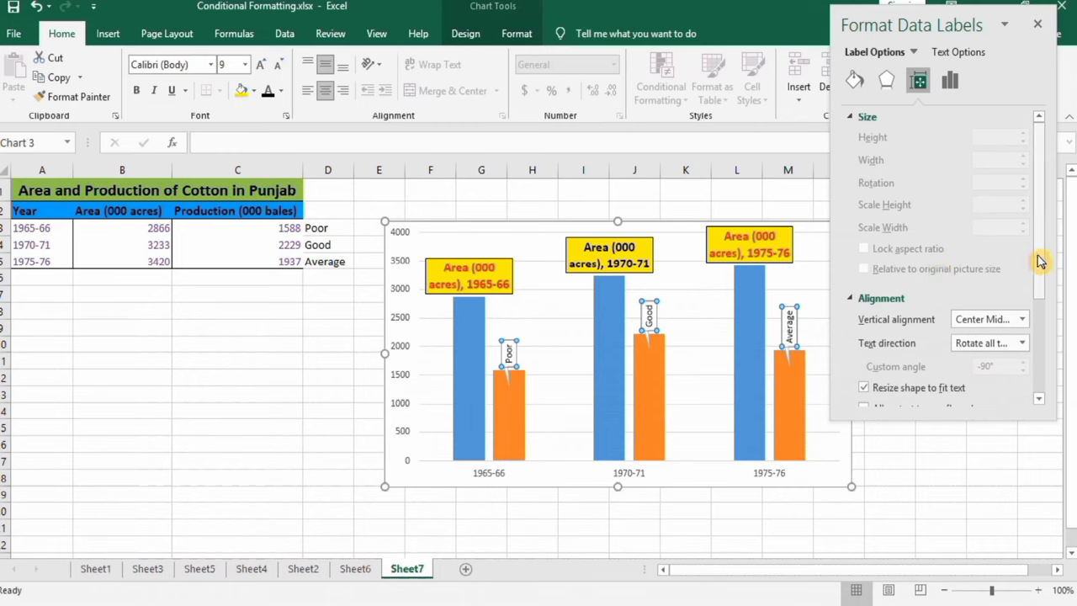
scroll(1040, 274, "down", 3)
scroll(1040, 236, "up", 3)
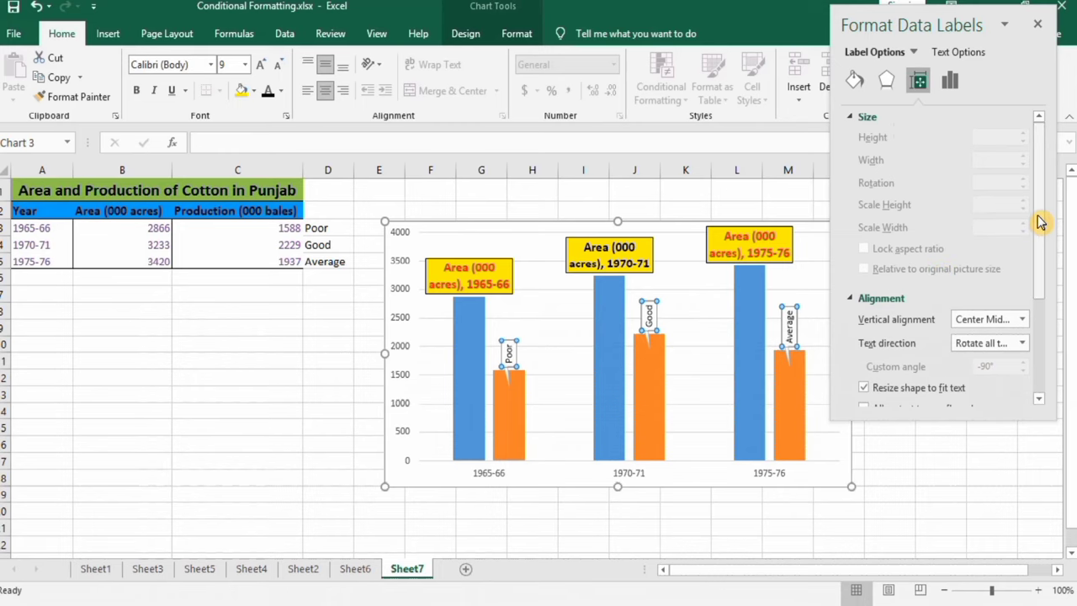